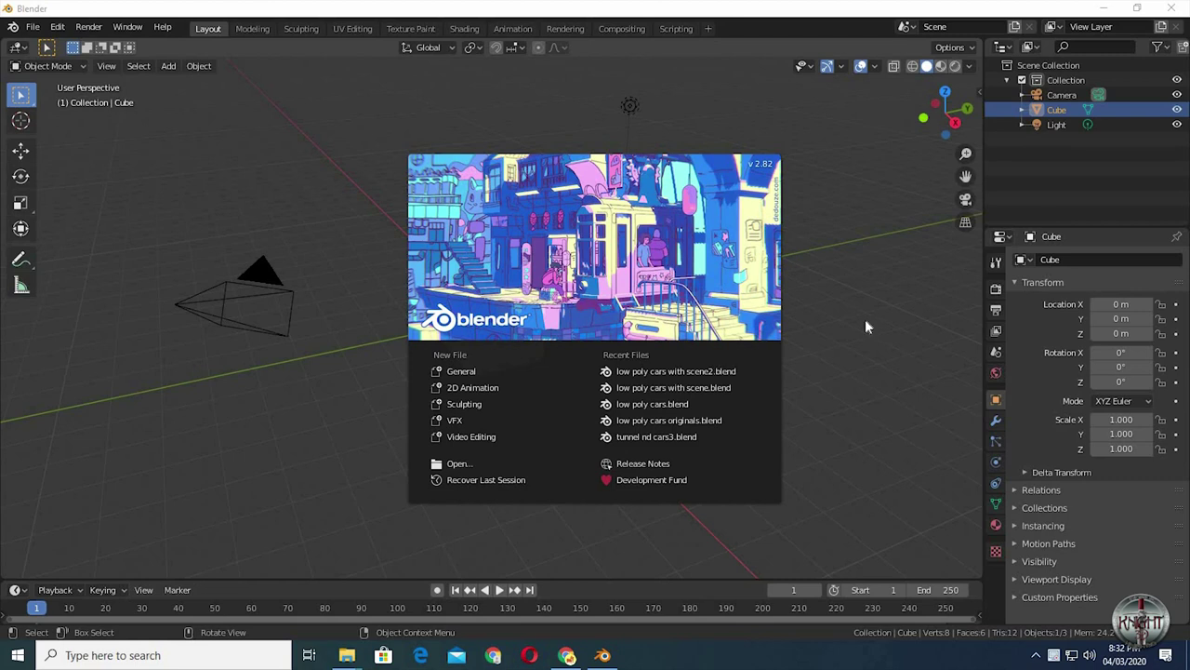
Step: Close the startup splash screen to reveal the default scene
{"action": "left_click", "coordinate": [591, 319]}
Step: Delete the default cube and add a cylinder with 20 vertices at the origin
{"action": "key", "text": "x"}
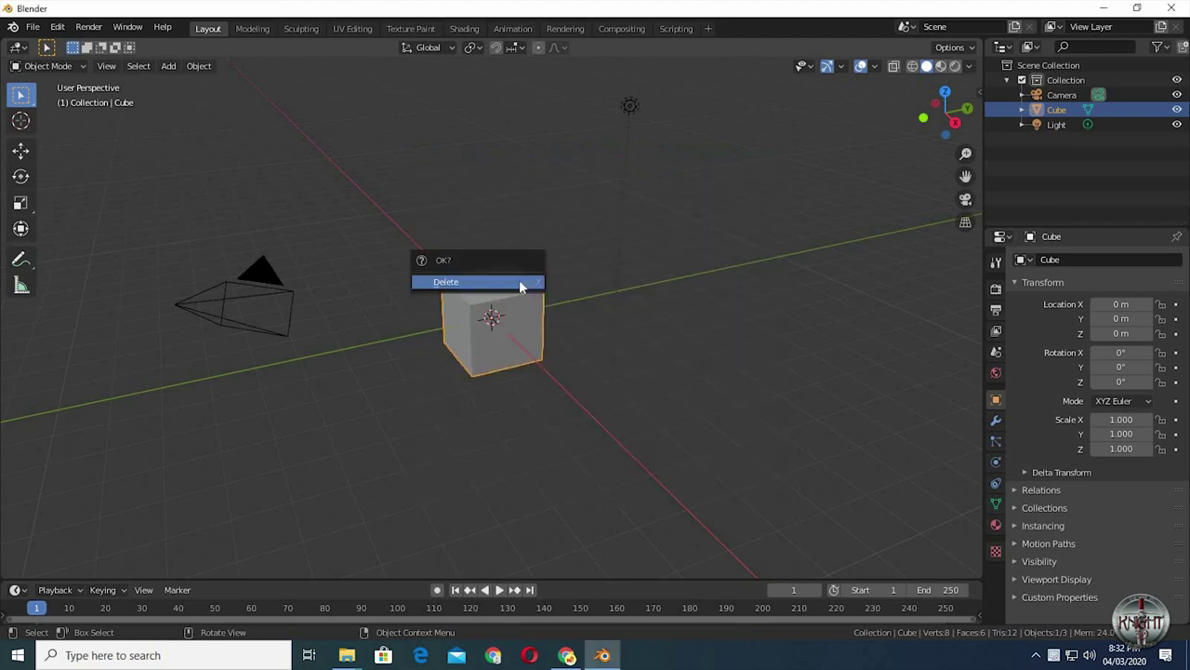
{"action": "left_click", "coordinate": [519, 285]}
{"action": "key", "text": "shift+a"}
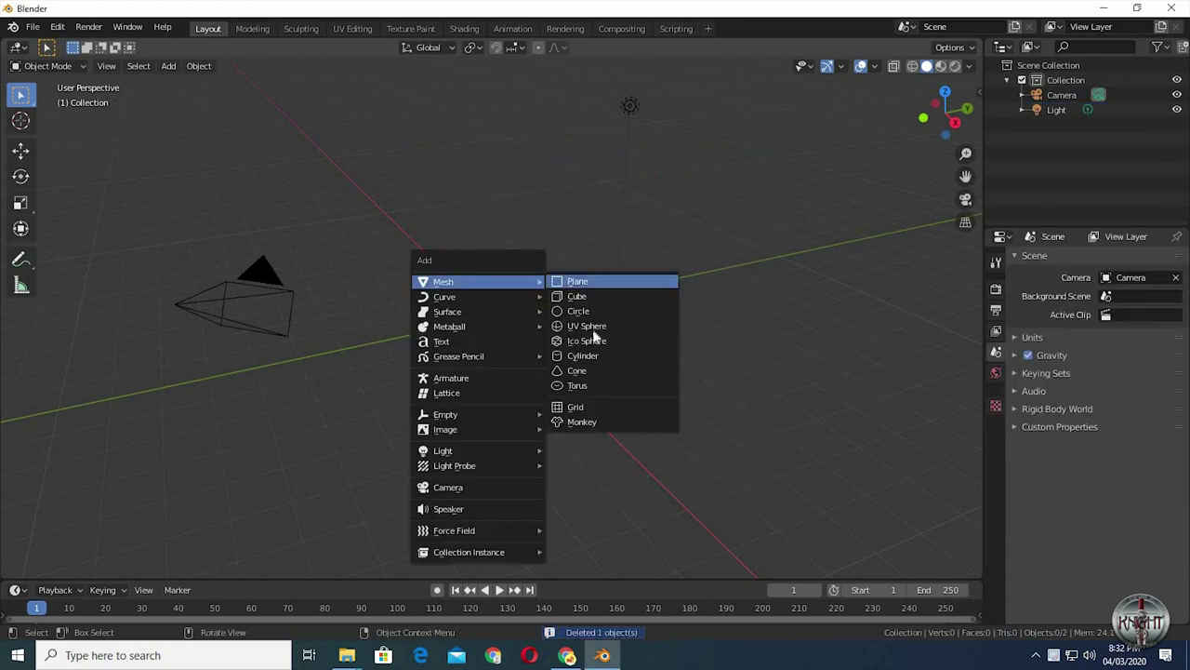
{"action": "left_click", "coordinate": [596, 356]}
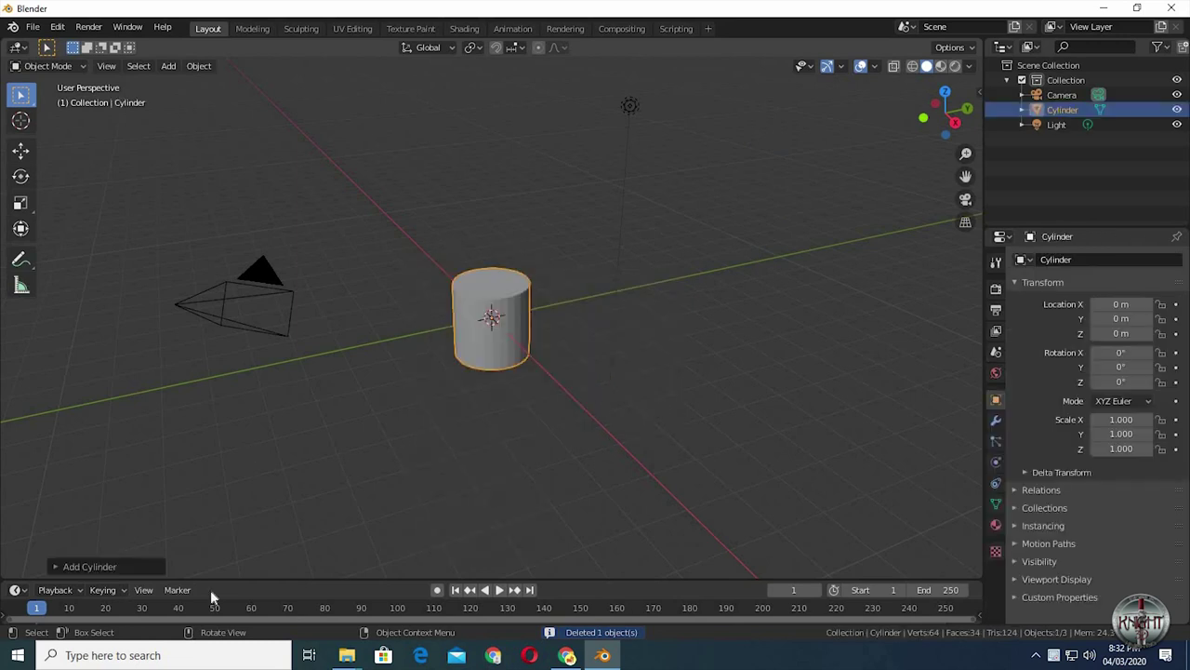
{"action": "left_click", "coordinate": [59, 566]}
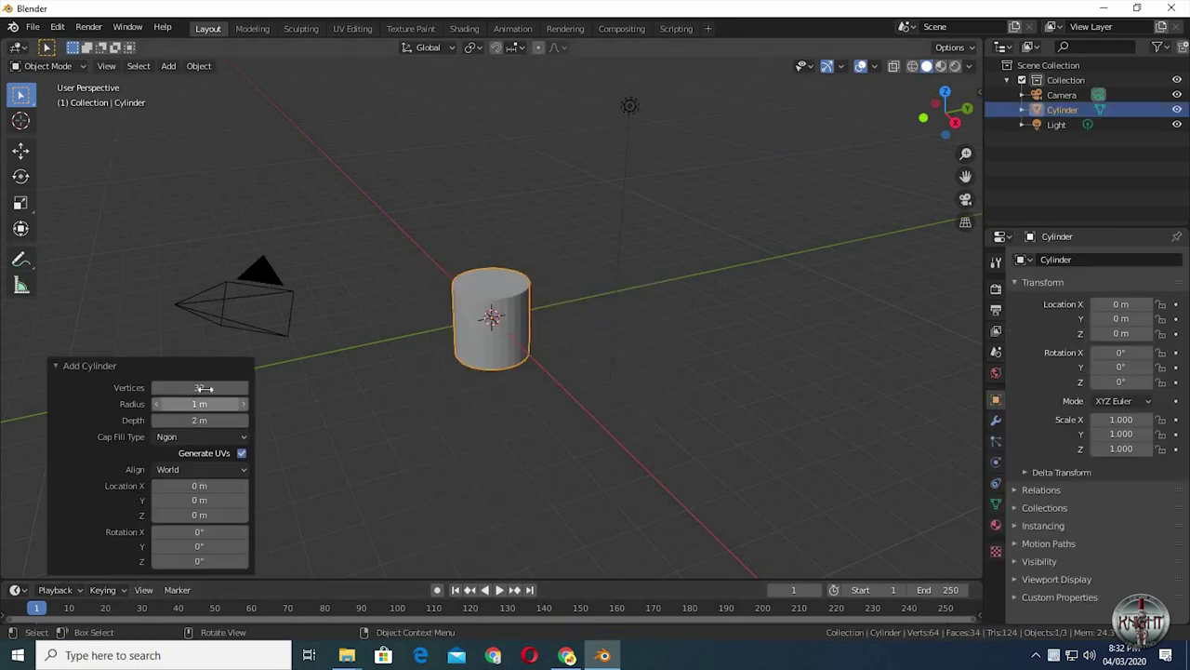
{"action": "left_click", "coordinate": [199, 387]}
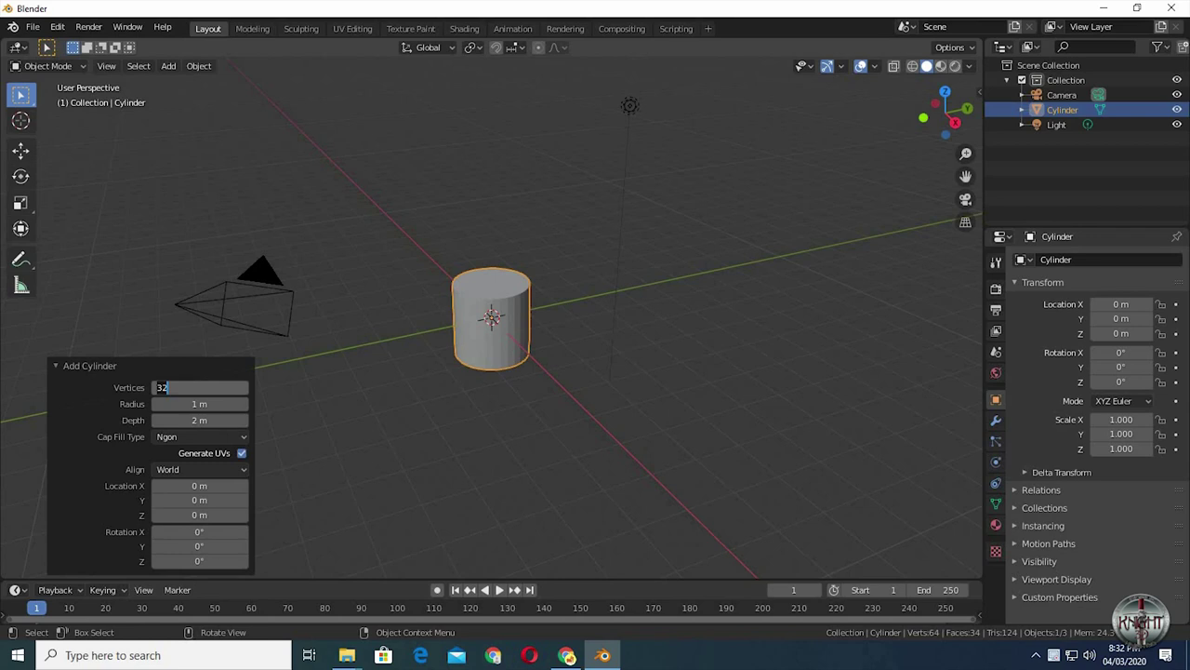
{"action": "type", "text": "20"}
{"action": "key", "text": "Return"}
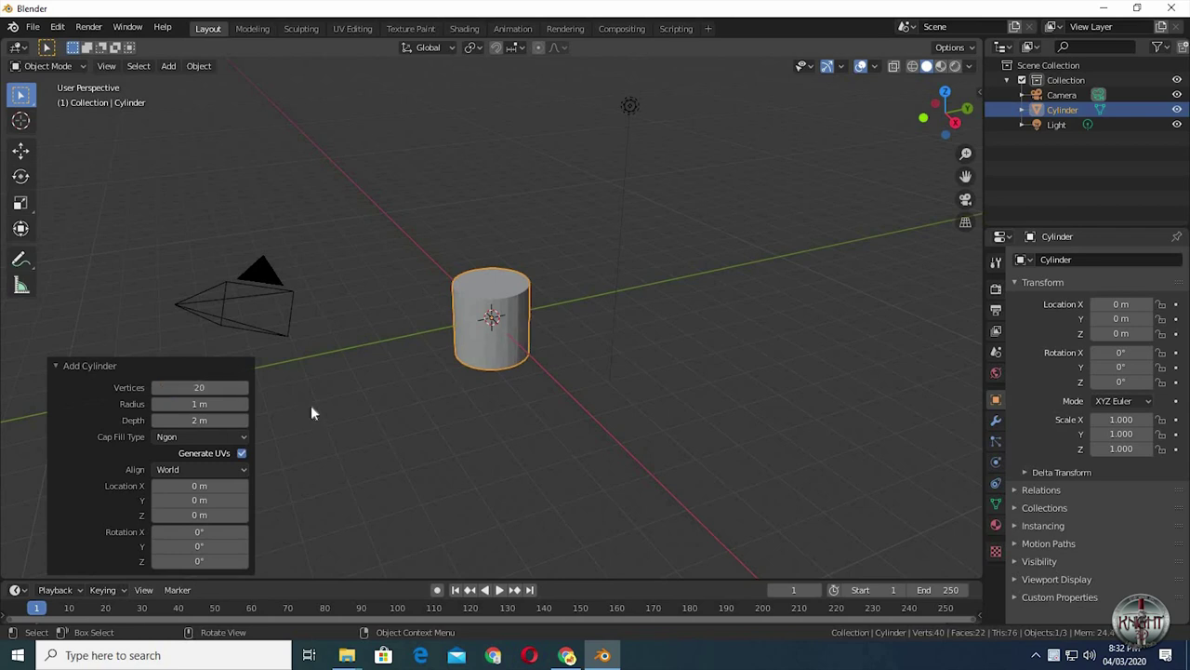
{"action": "left_click", "coordinate": [590, 385]}
{"action": "scroll", "coordinate": [590, 385], "scroll_direction": "up", "scroll_amount": 3}
{"action": "scroll", "coordinate": [589, 385], "scroll_direction": "up", "scroll_amount": 1}
Step: In Edit Mode, collapse the cylinder's top face to a point and rescale the mesh to 0.680
{"action": "key", "text": "ctrl+z"}
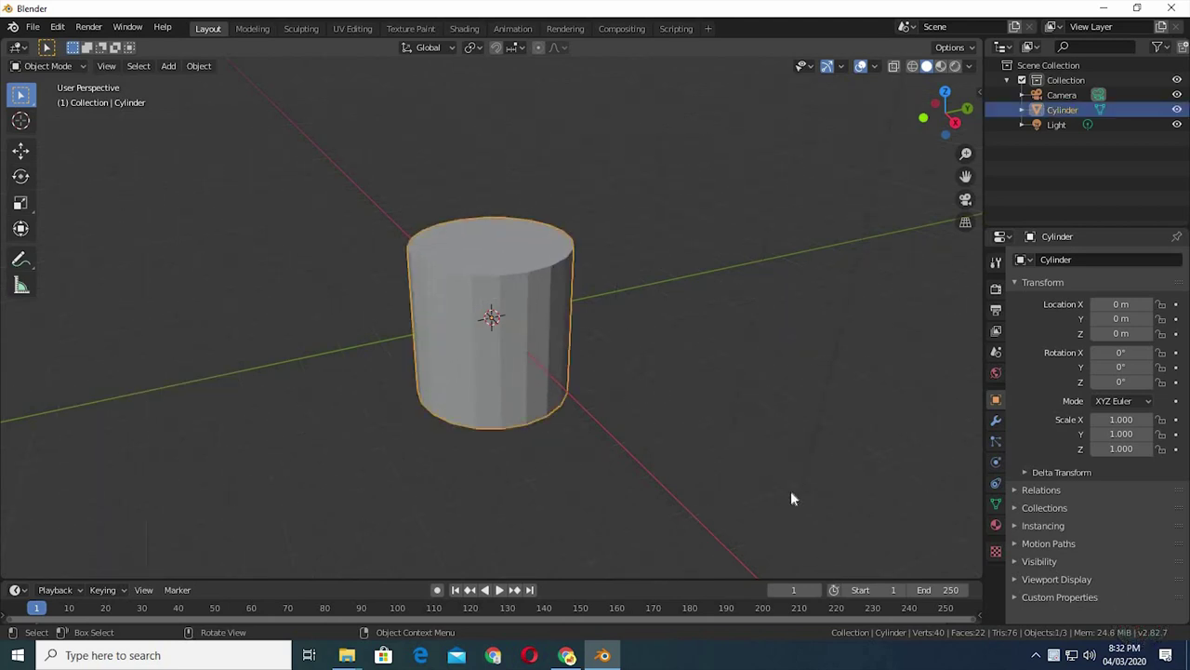
{"action": "key", "text": "Tab"}
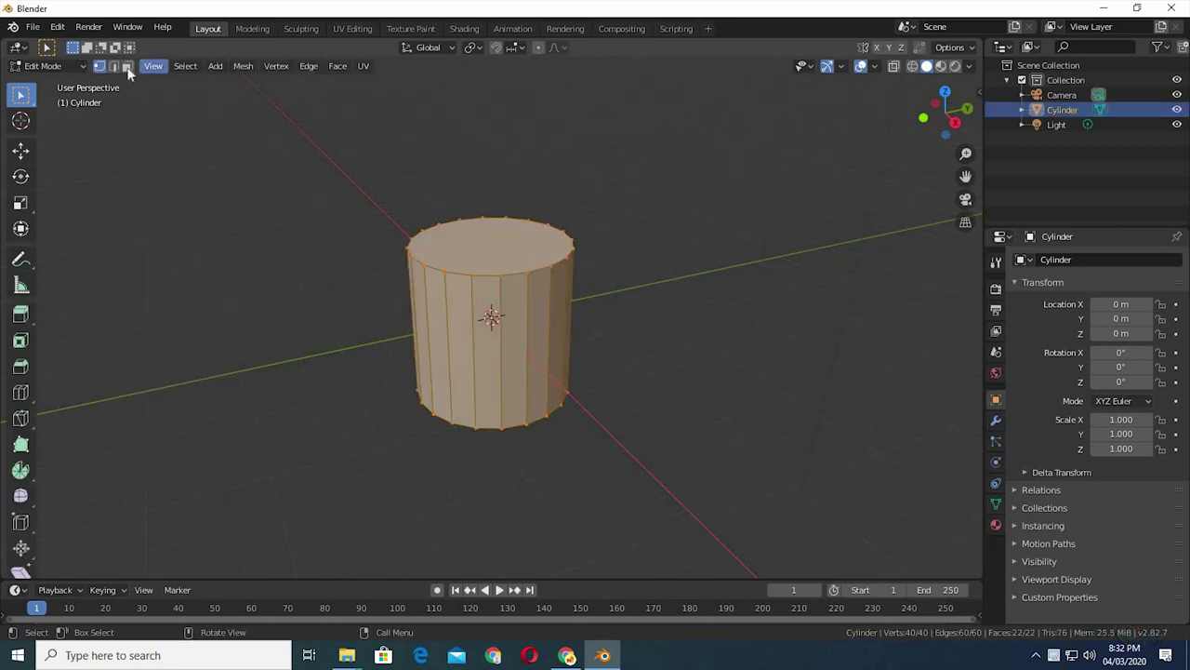
{"action": "left_click", "coordinate": [126, 66]}
{"action": "left_click", "coordinate": [490, 251]}
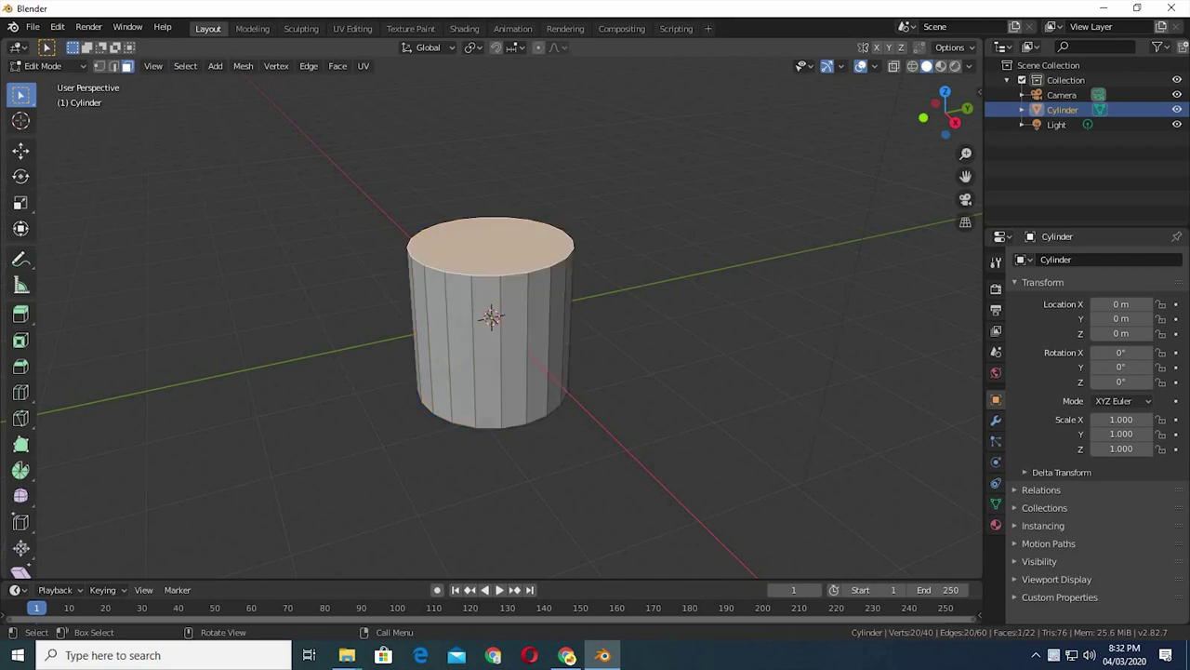
{"action": "key", "text": "s"}
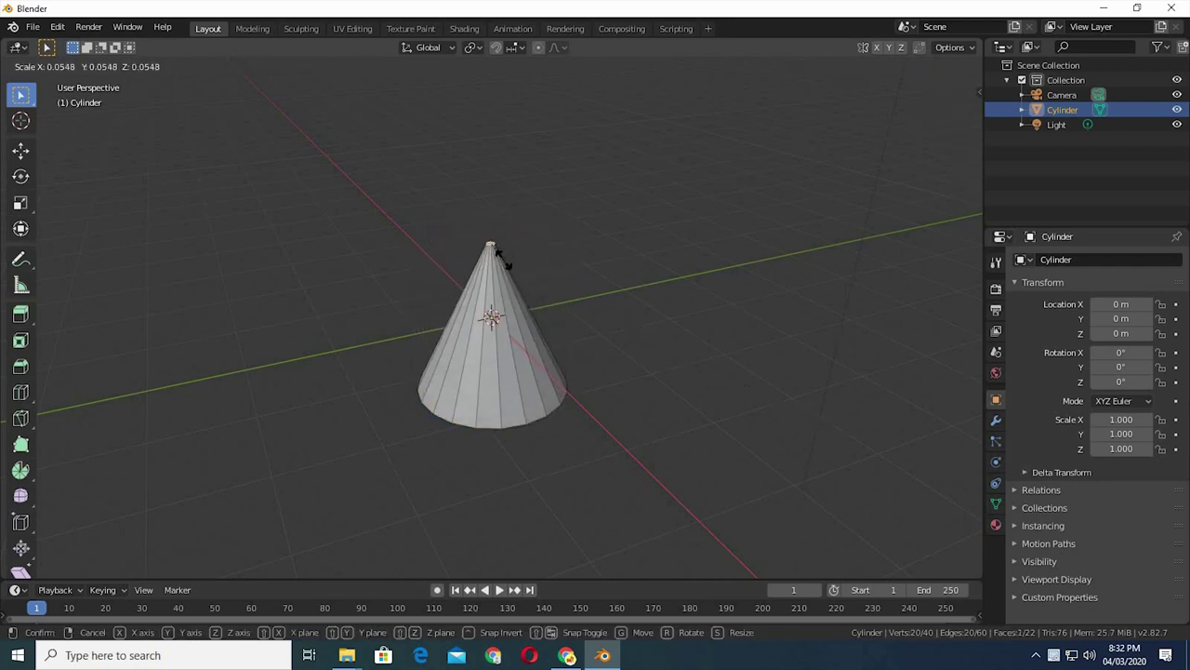
{"action": "left_click", "coordinate": [533, 307]}
{"action": "scroll", "coordinate": [711, 328], "scroll_direction": "up", "scroll_amount": 3}
{"action": "key", "text": "s"}
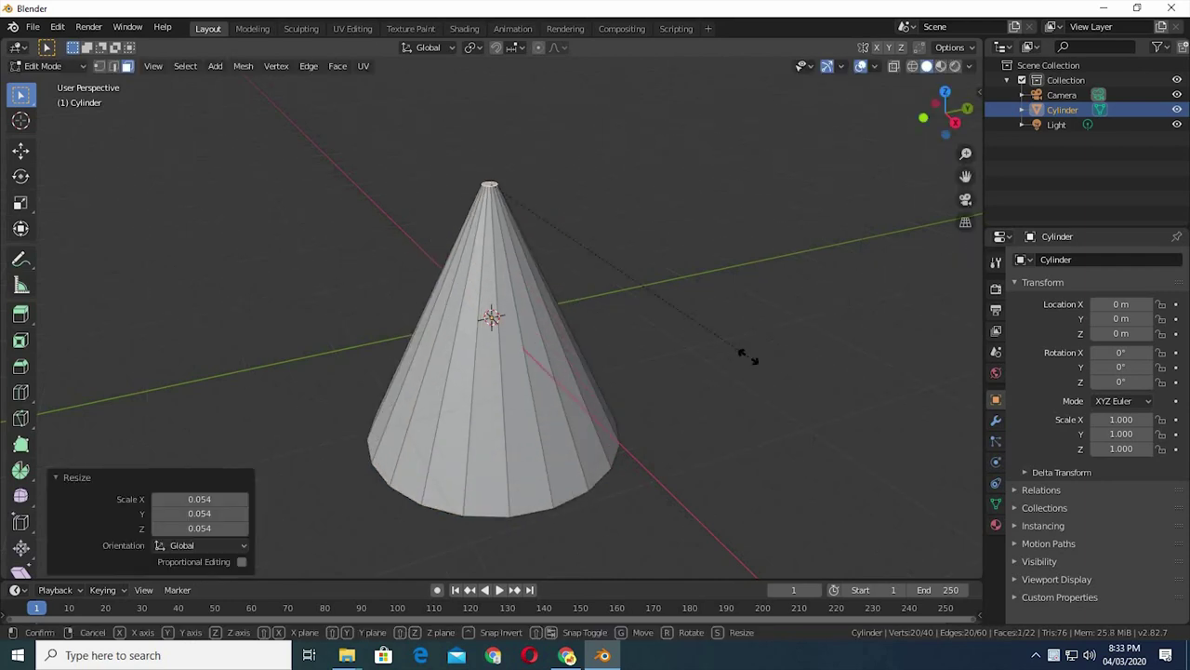
{"action": "left_click", "coordinate": [656, 314]}
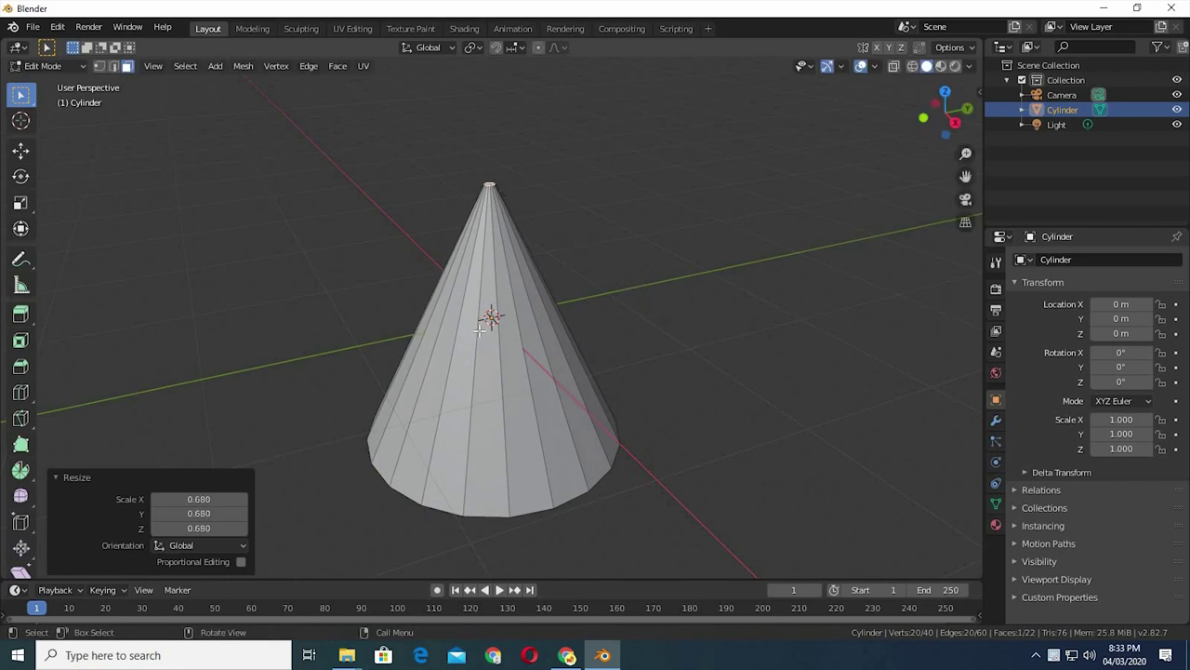
Step: Add three horizontal loop cuts around the cone at default spacing
{"action": "key", "text": "ctrl+r"}
{"action": "scroll", "coordinate": [479, 327], "scroll_direction": "up", "scroll_amount": 2}
{"action": "left_click", "coordinate": [479, 328]}
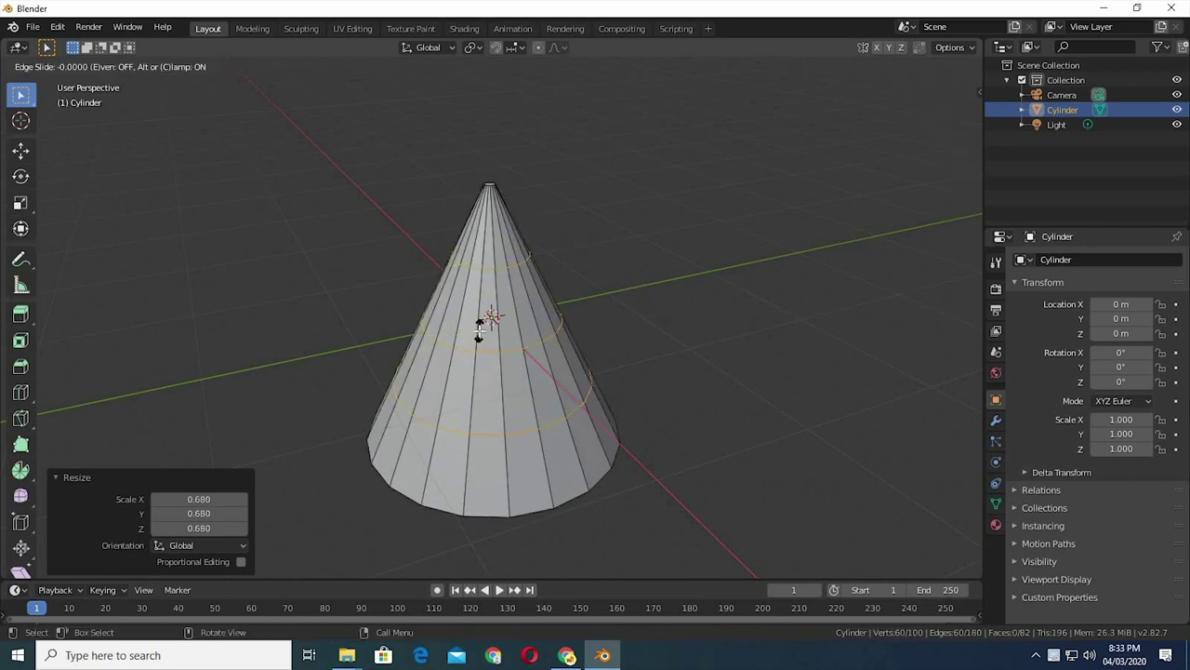
{"action": "right_click", "coordinate": [574, 349]}
{"action": "mouse_move", "coordinate": [568, 338]}
{"action": "middle_mouse_down"}
{"action": "mouse_move", "coordinate": [553, 349]}
{"action": "mouse_move", "coordinate": [548, 389]}
{"action": "middle_mouse_up"}
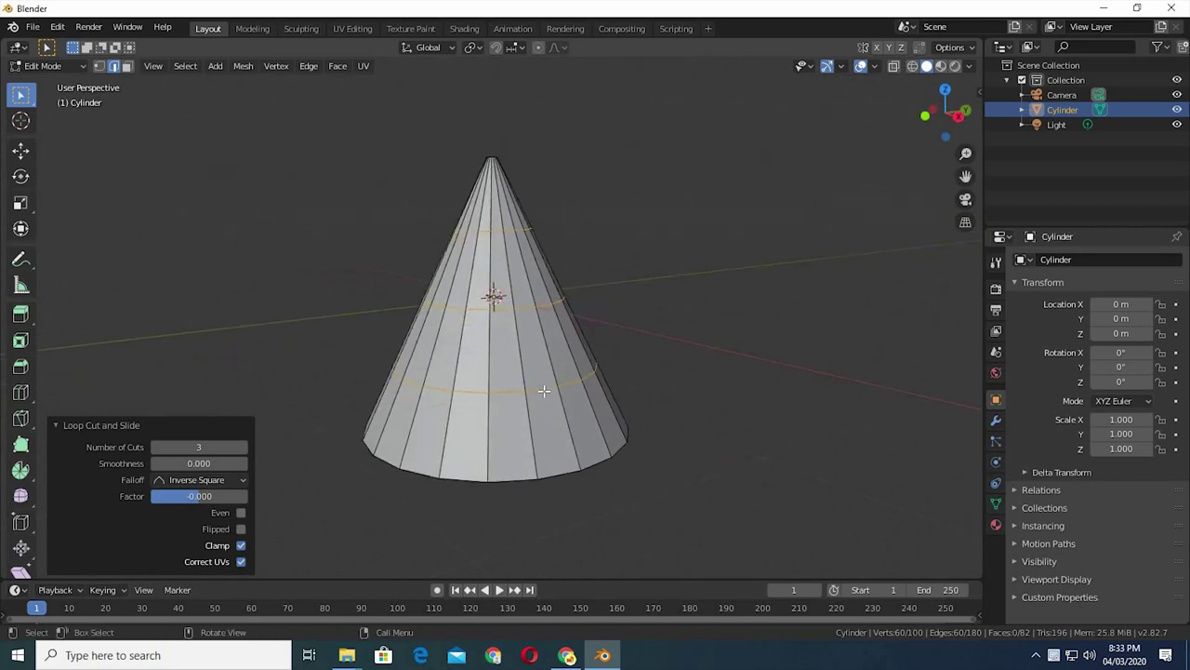
Step: Shrink the lower ring to 0.838 and the upper ring to 0.845
{"action": "left_click", "coordinate": [544, 391], "text": "alt"}
{"action": "key", "text": "s"}
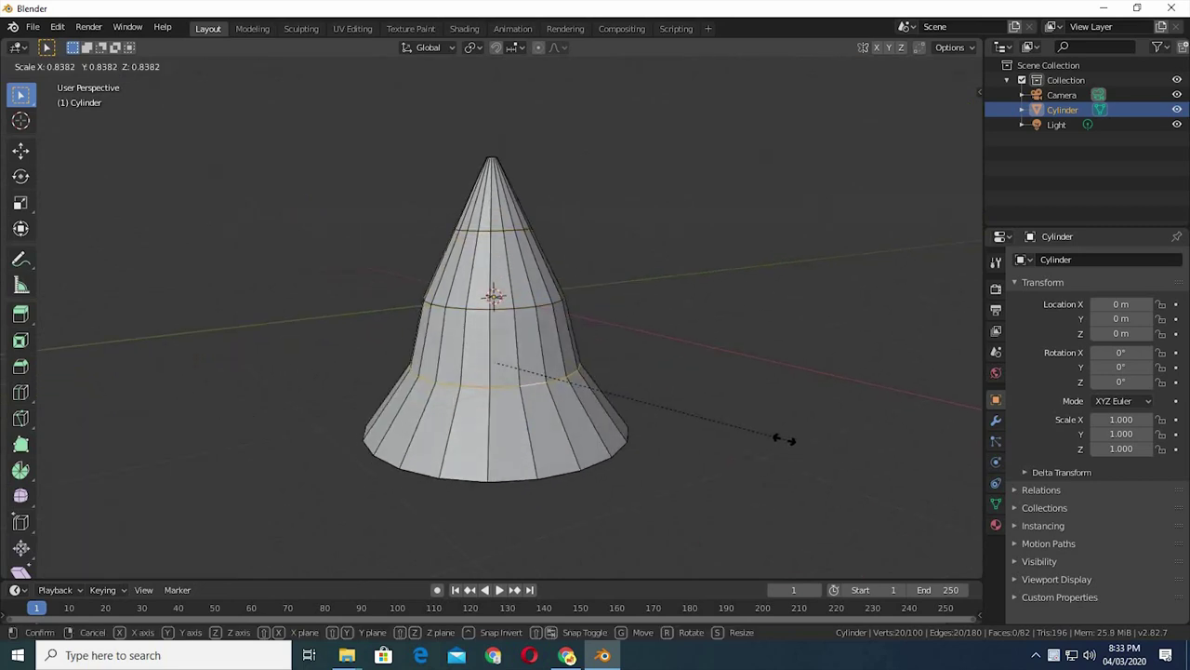
{"action": "left_click", "coordinate": [781, 439]}
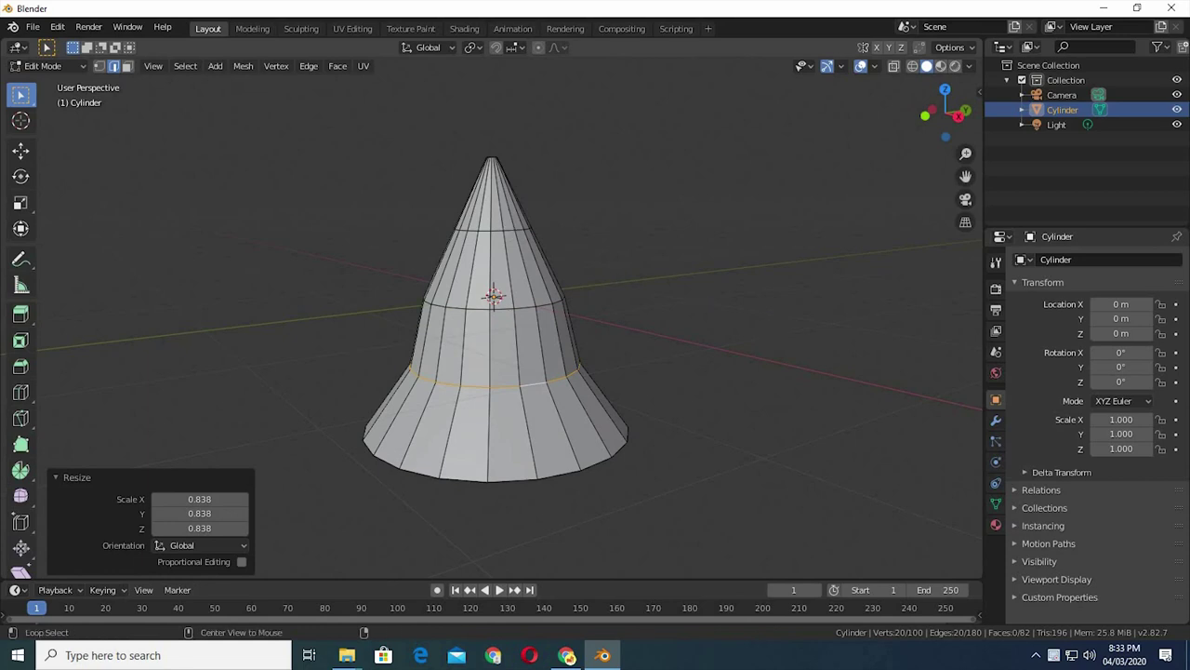
{"action": "left_click", "coordinate": [506, 229], "text": "alt"}
{"action": "key", "text": "s"}
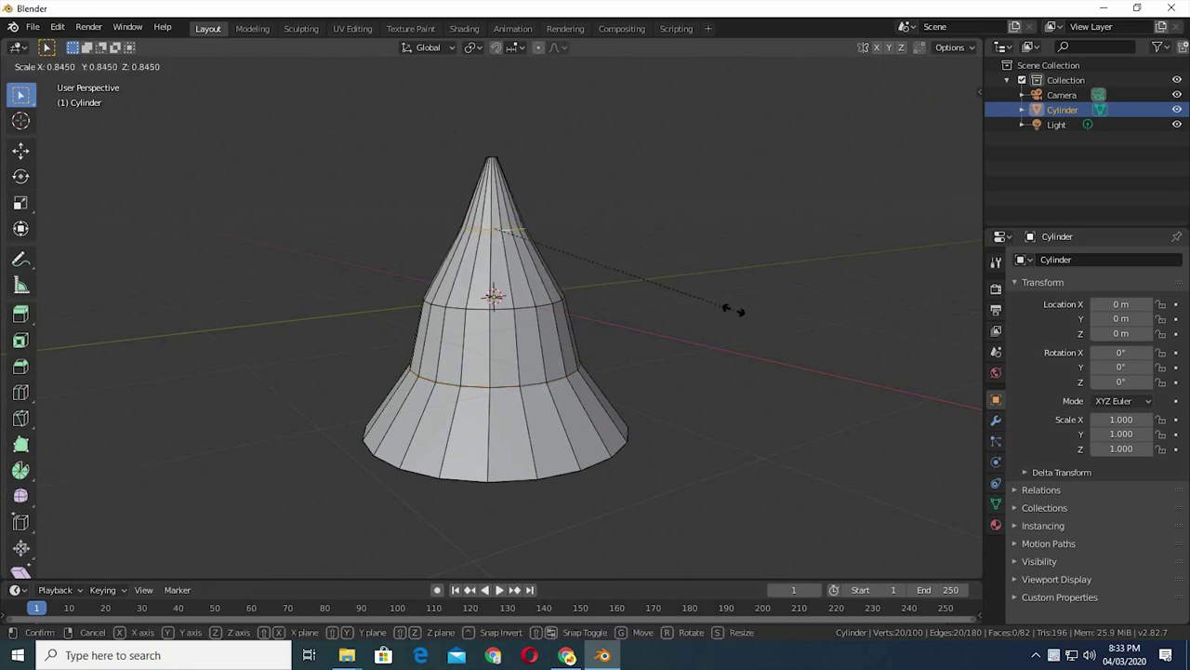
{"action": "left_click", "coordinate": [699, 332]}
Step: Enlarge the middle ring and the lower ring to 1.075, then leave Edit Mode
{"action": "middle_click_drag", "start_coordinate": [690, 358], "coordinate": [638, 385]}
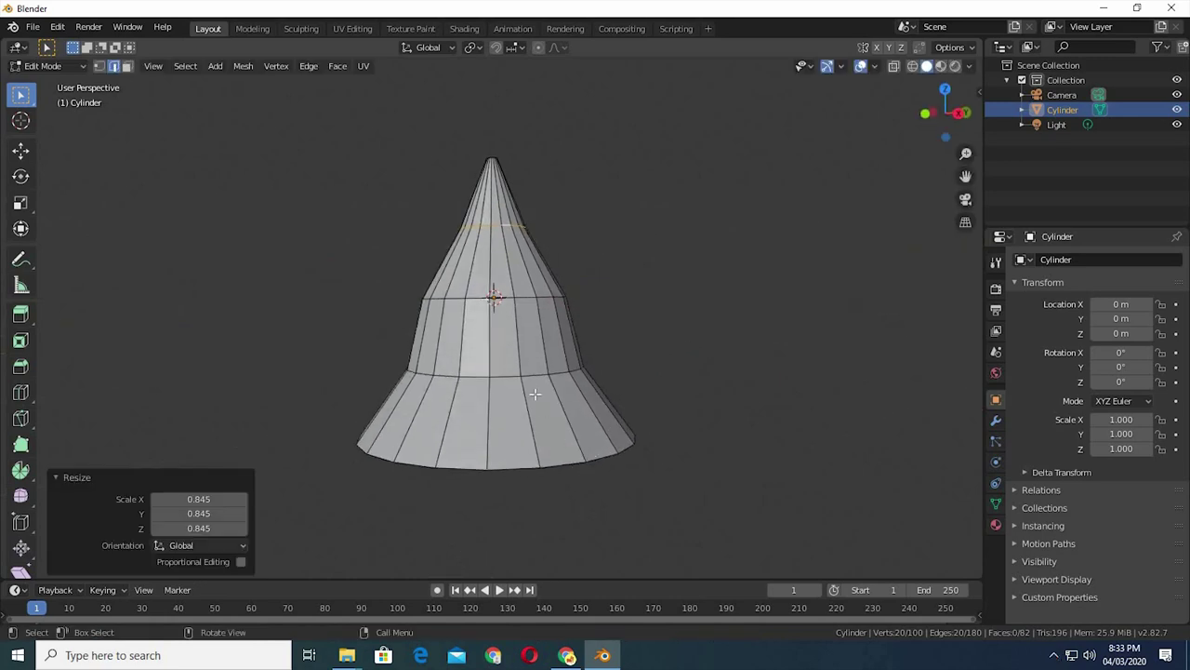
{"action": "left_click", "coordinate": [547, 299], "text": "alt"}
{"action": "key", "text": "s"}
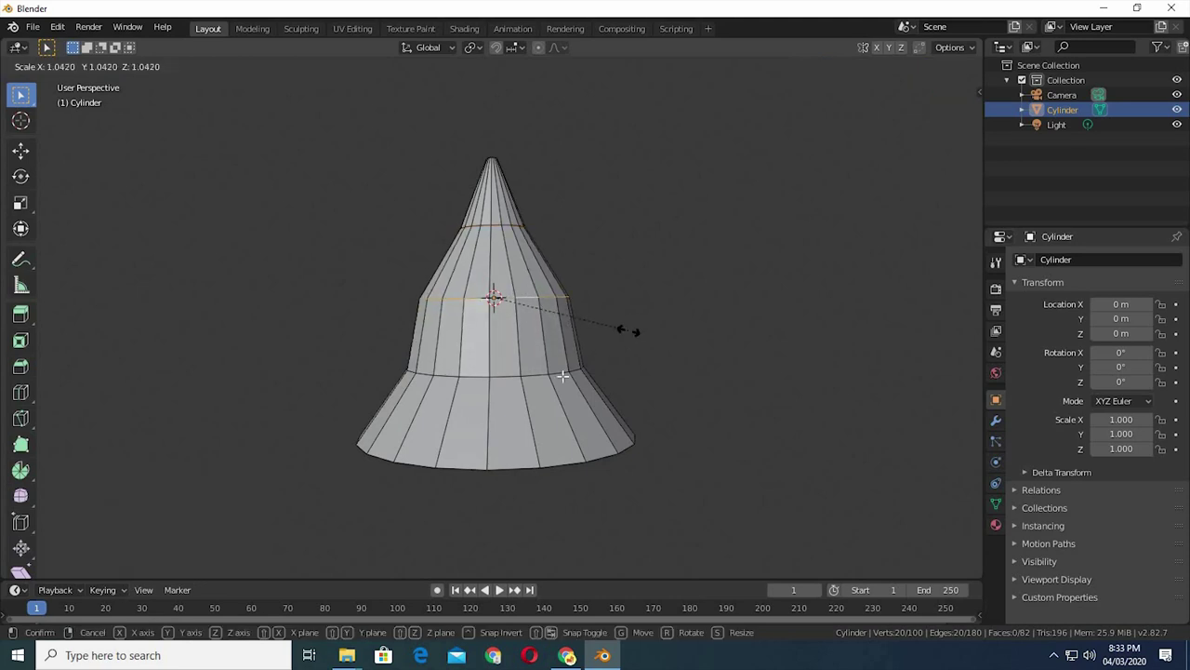
{"action": "left_click", "coordinate": [629, 328]}
{"action": "left_click", "coordinate": [539, 377], "text": "alt"}
{"action": "key", "text": "s"}
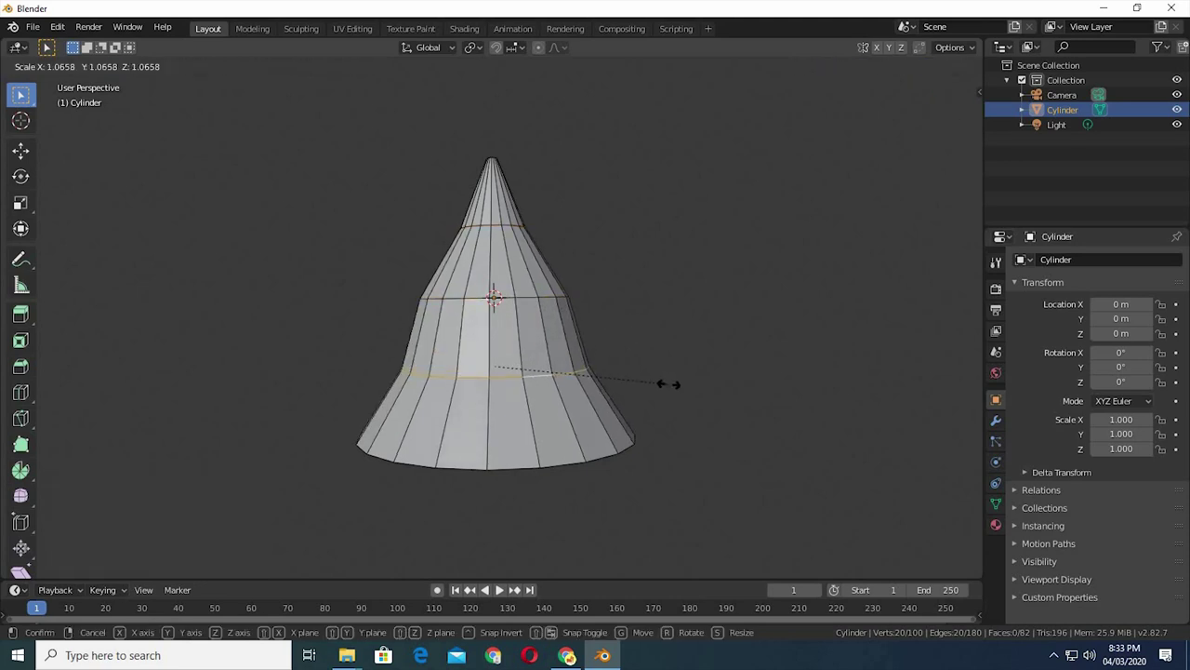
{"action": "left_click", "coordinate": [671, 384]}
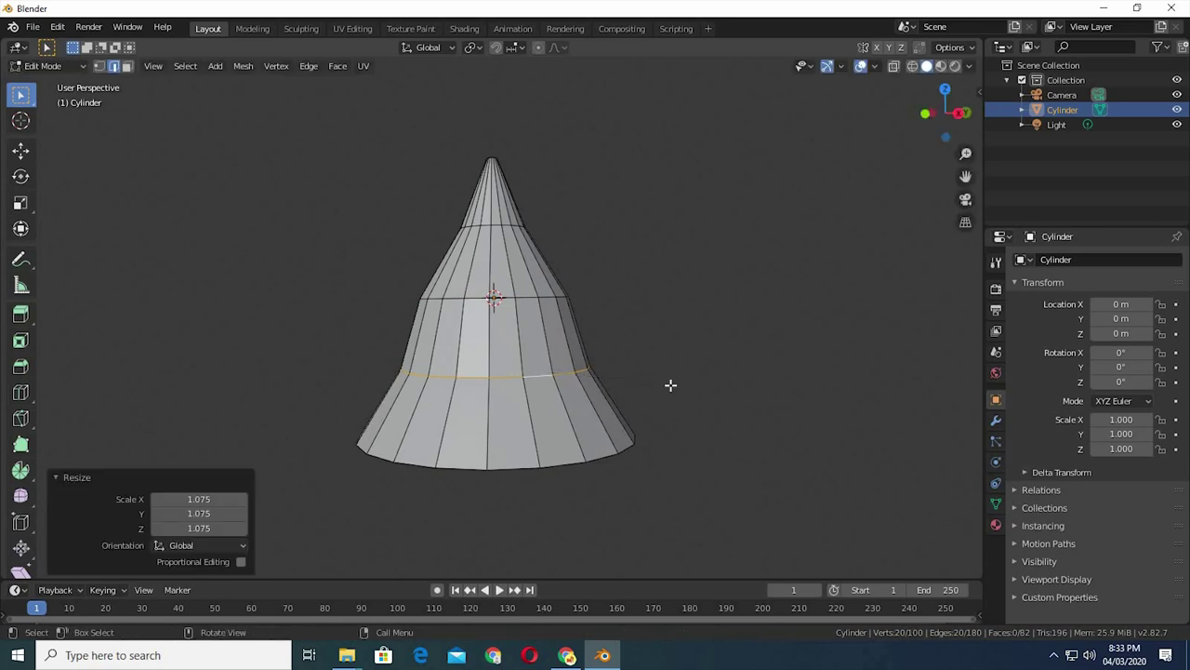
{"action": "middle_click_drag", "start_coordinate": [647, 400], "coordinate": [664, 388]}
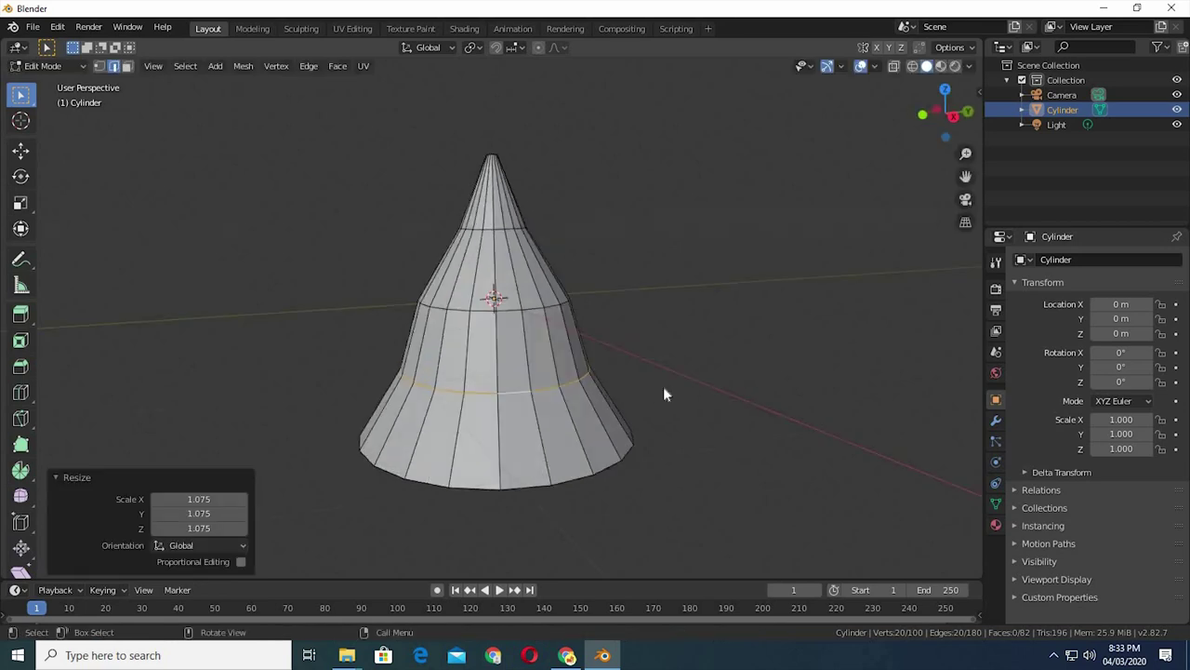
{"action": "key", "text": "Tab"}
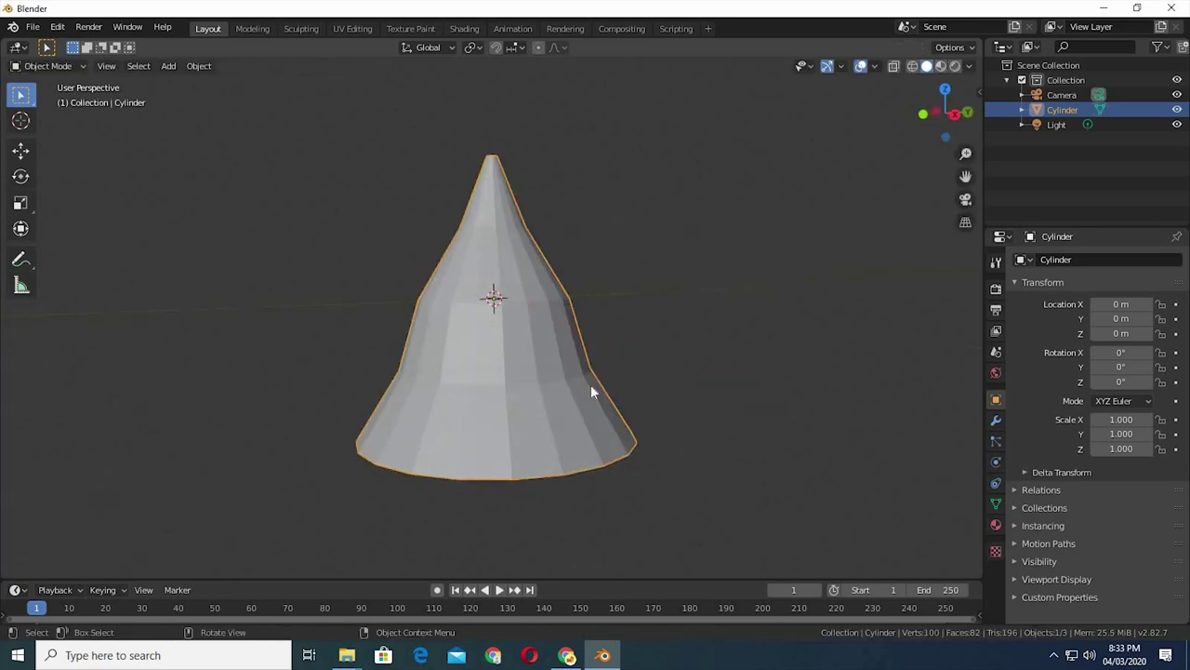
Step: Shade the cone smooth and enable Auto Smooth at 30° in its Normals settings
{"action": "key", "text": "KP_1"}
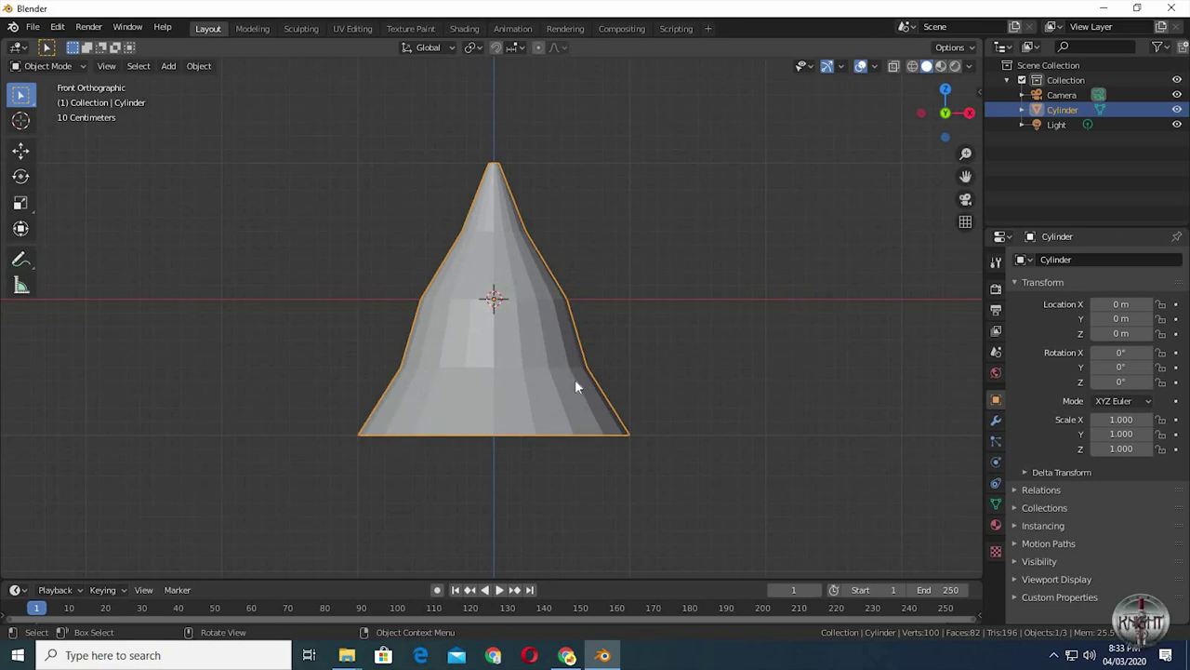
{"action": "right_click", "coordinate": [544, 335]}
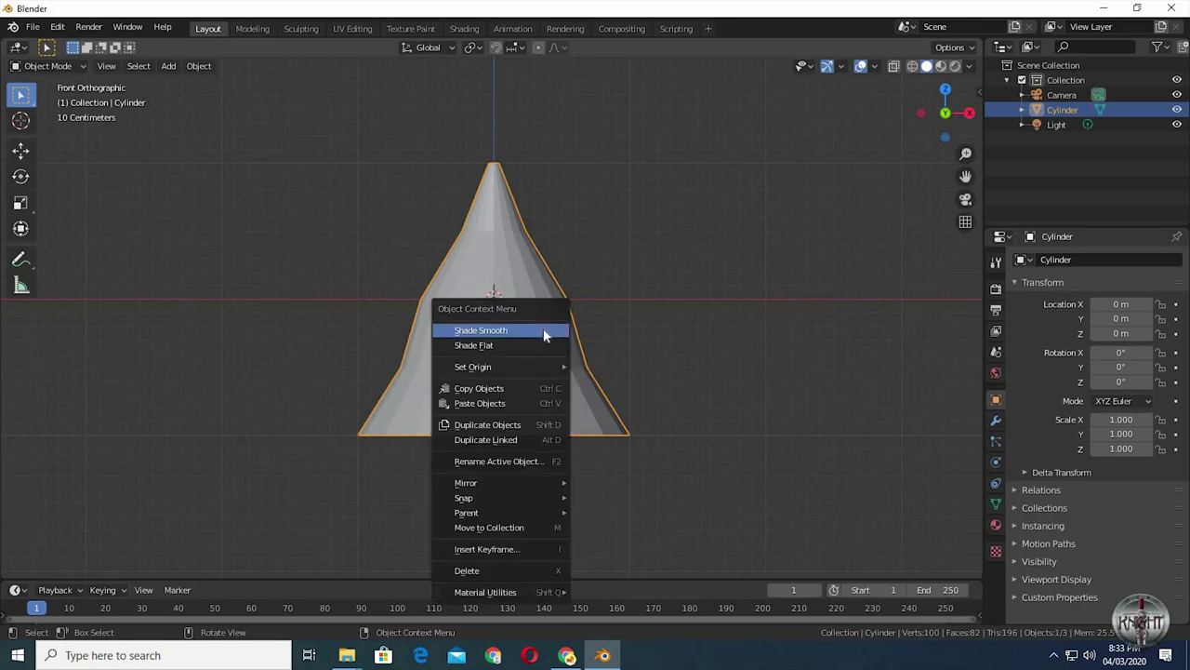
{"action": "left_click", "coordinate": [544, 335]}
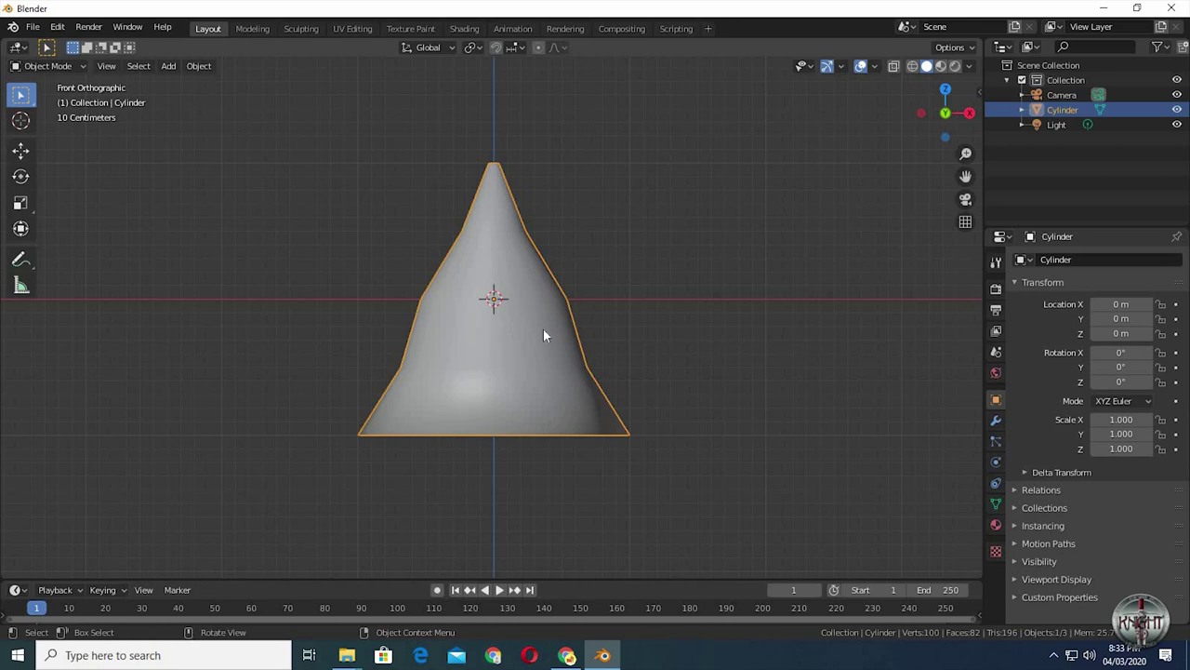
{"action": "left_click", "coordinate": [996, 503]}
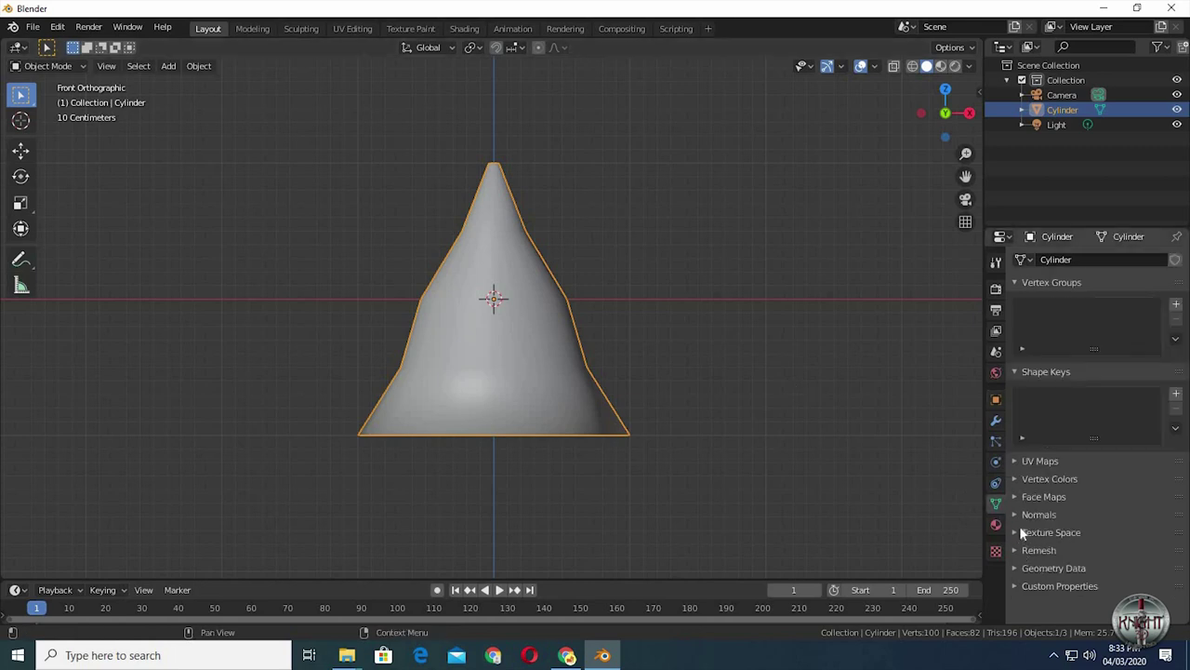
{"action": "left_click", "coordinate": [1016, 515]}
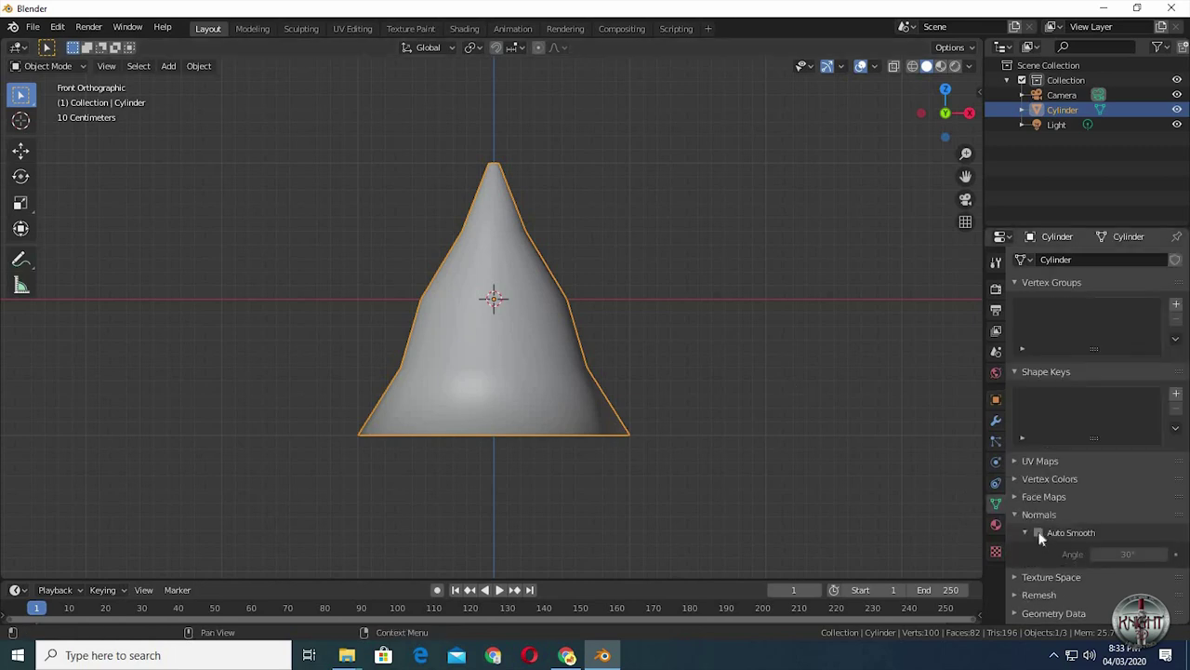
{"action": "left_click", "coordinate": [1039, 533]}
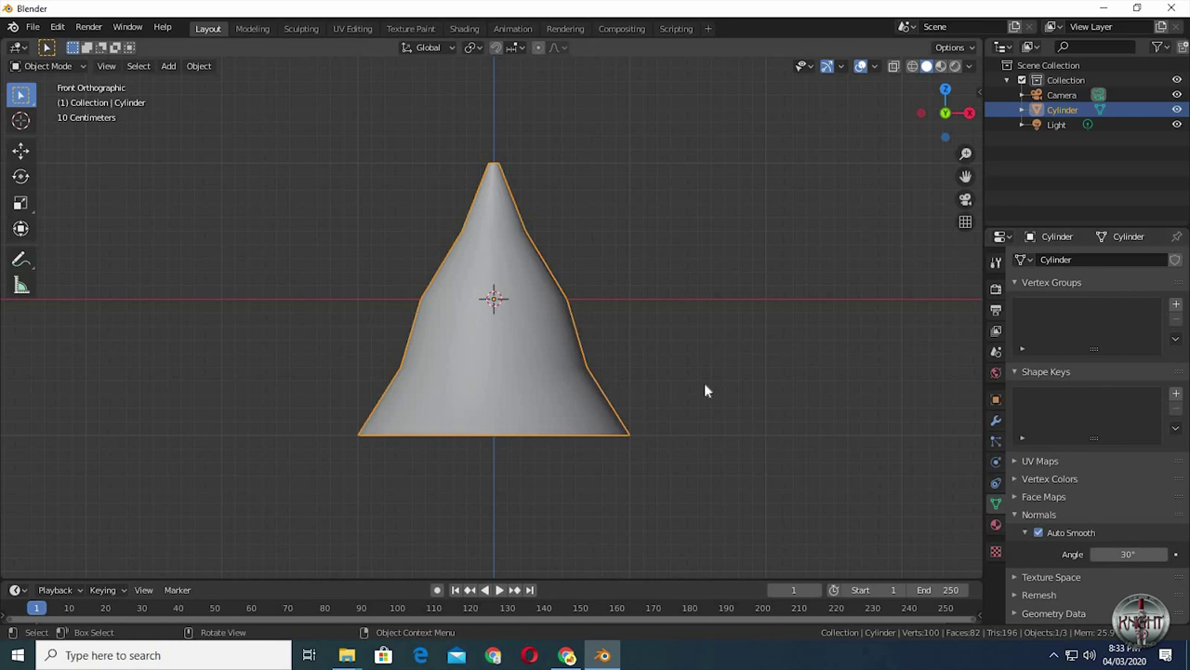
{"action": "key", "text": "shift+d"}
Step: Place the duplicate cone 0.465 m above the original in wireframe view, then raise it 0.125 m more
{"action": "key", "text": "z"}
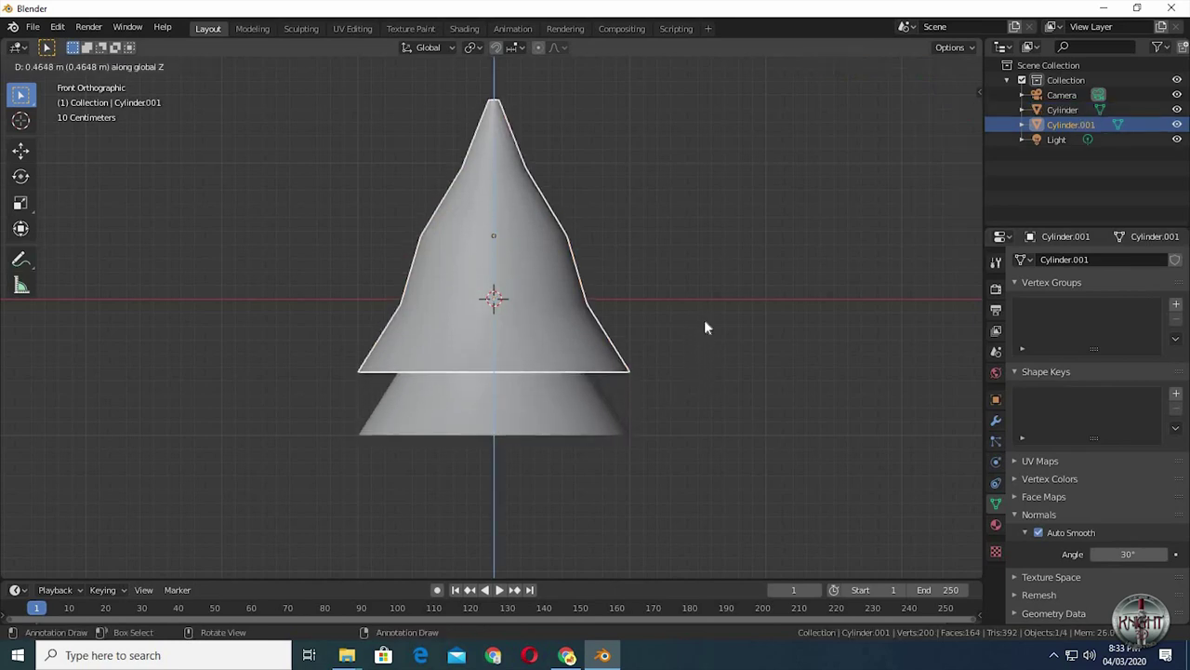
{"action": "left_click", "coordinate": [704, 319]}
{"action": "scroll", "coordinate": [716, 307], "scroll_direction": "down", "scroll_amount": 2}
{"action": "scroll", "coordinate": [724, 291], "scroll_direction": "down", "scroll_amount": 1}
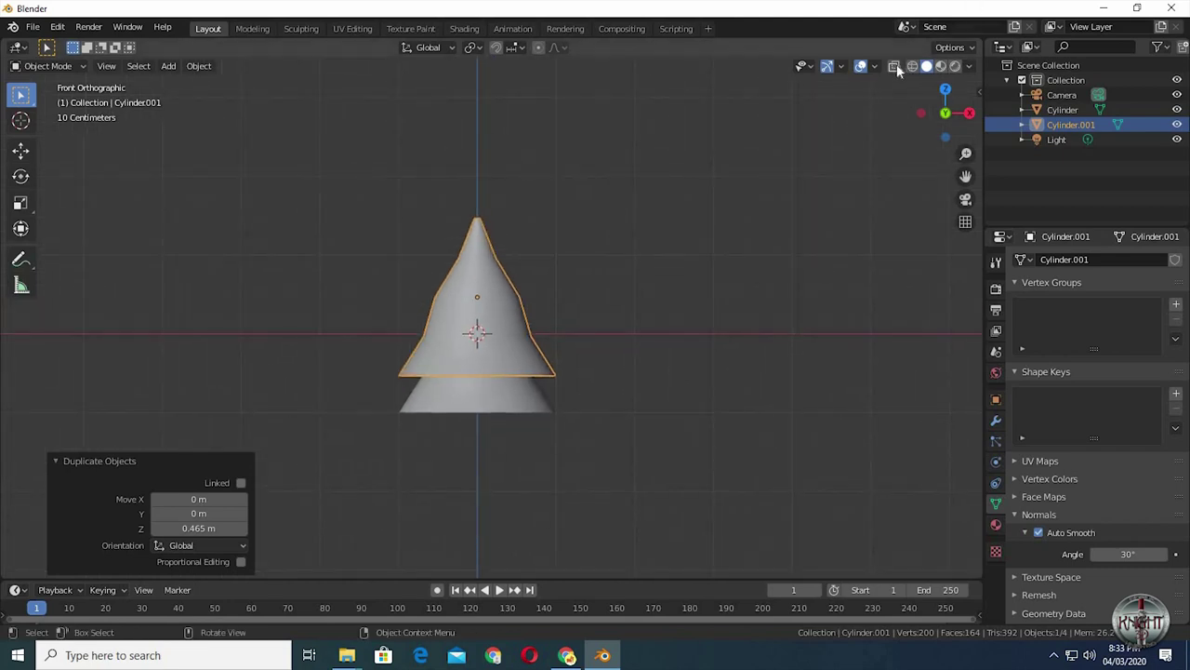
{"action": "left_click", "coordinate": [911, 64]}
{"action": "scroll", "coordinate": [676, 323], "scroll_direction": "up", "scroll_amount": 1}
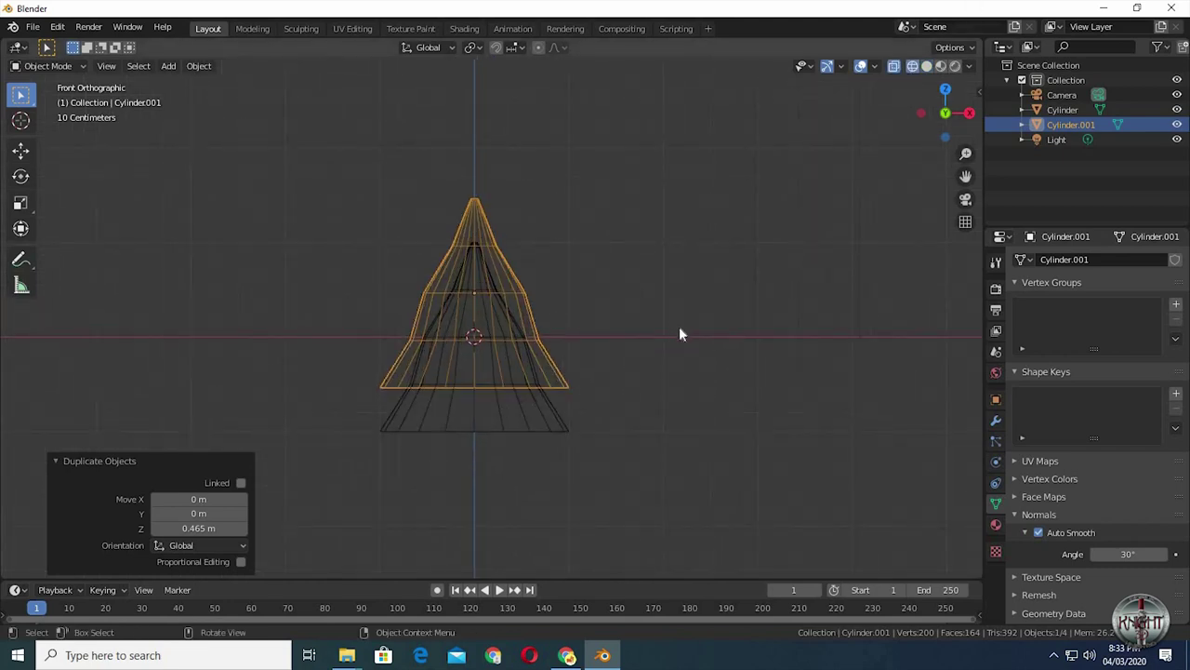
{"action": "scroll", "coordinate": [677, 334], "scroll_direction": "up", "scroll_amount": 1}
{"action": "key", "text": "g"}
{"action": "key", "text": "z"}
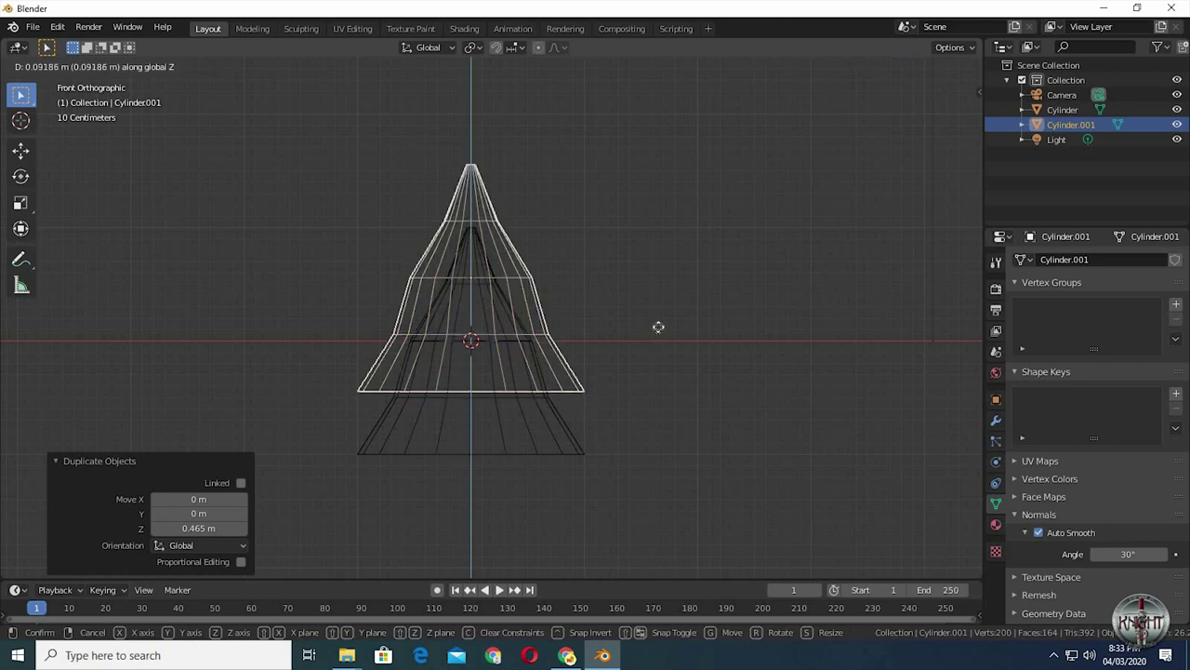
{"action": "left_click", "coordinate": [659, 324]}
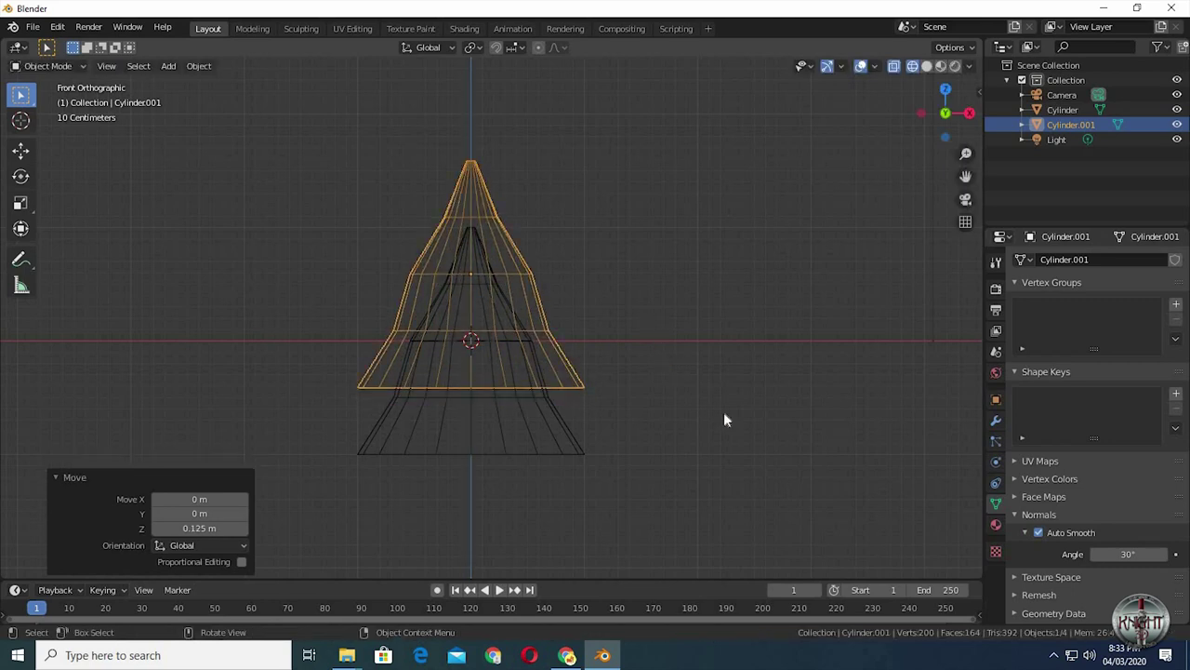
Step: Duplicate the upper cone 0.512 m higher, scale it to 0.709, and lower it slightly
{"action": "key", "text": "shift+d"}
{"action": "key", "text": "z"}
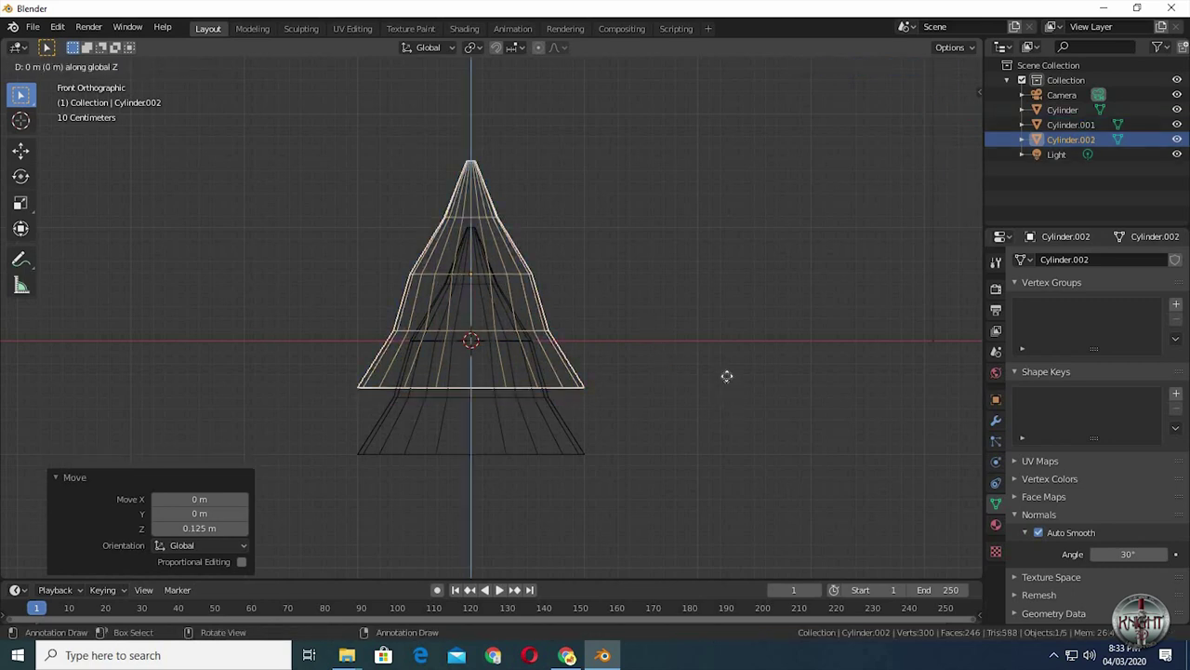
{"action": "left_click", "coordinate": [829, 441]}
{"action": "key", "text": "s"}
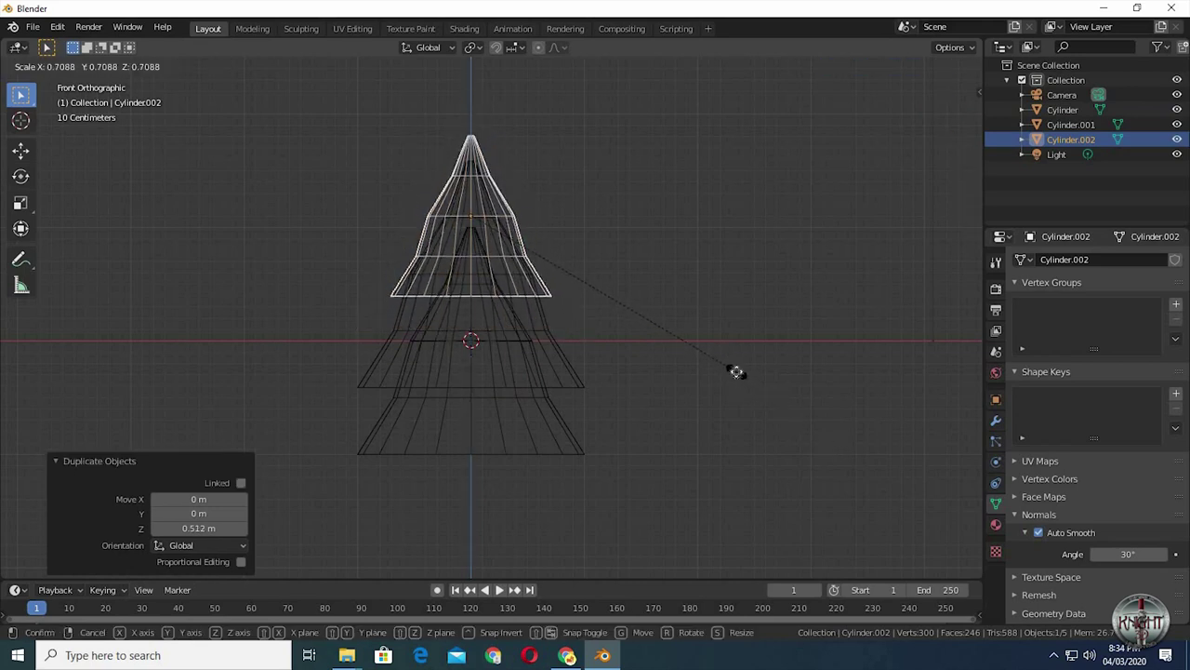
{"action": "left_click", "coordinate": [739, 378]}
{"action": "key", "text": "g"}
{"action": "key", "text": "z"}
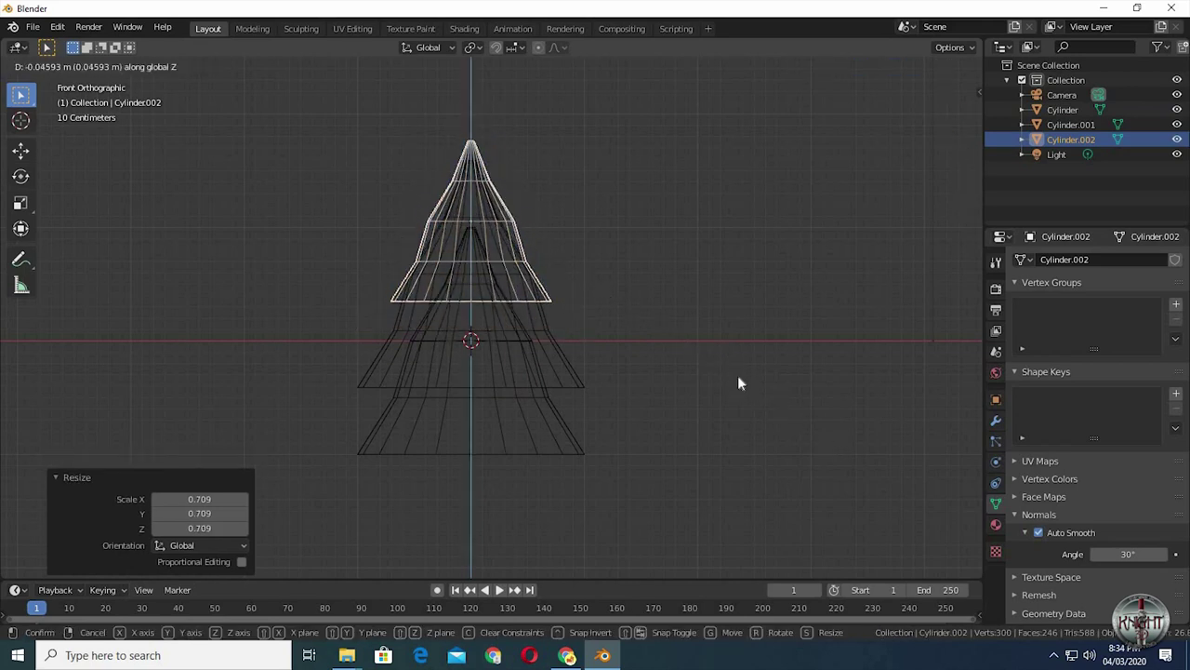
{"action": "left_click", "coordinate": [737, 375]}
{"action": "left_click", "coordinate": [584, 388]}
{"action": "key", "text": "a"}
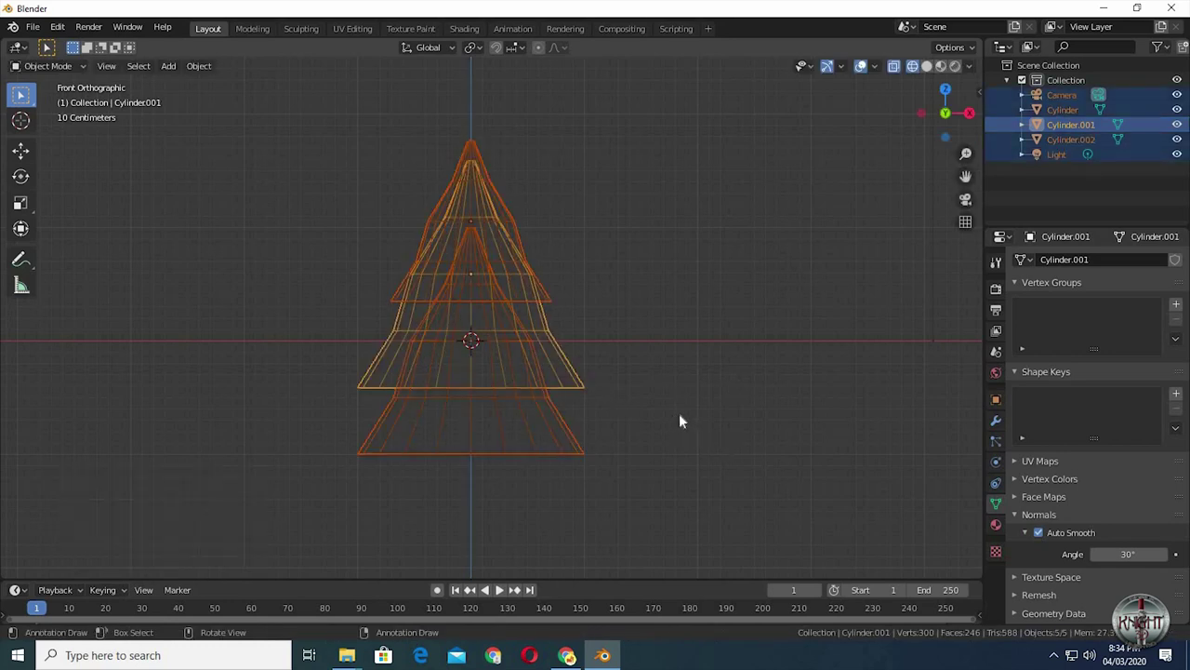
Step: Scale the middle cone to 0.791 and lower it along Z
{"action": "key", "text": "Tab"}
{"action": "left_click", "coordinate": [576, 376], "text": "alt"}
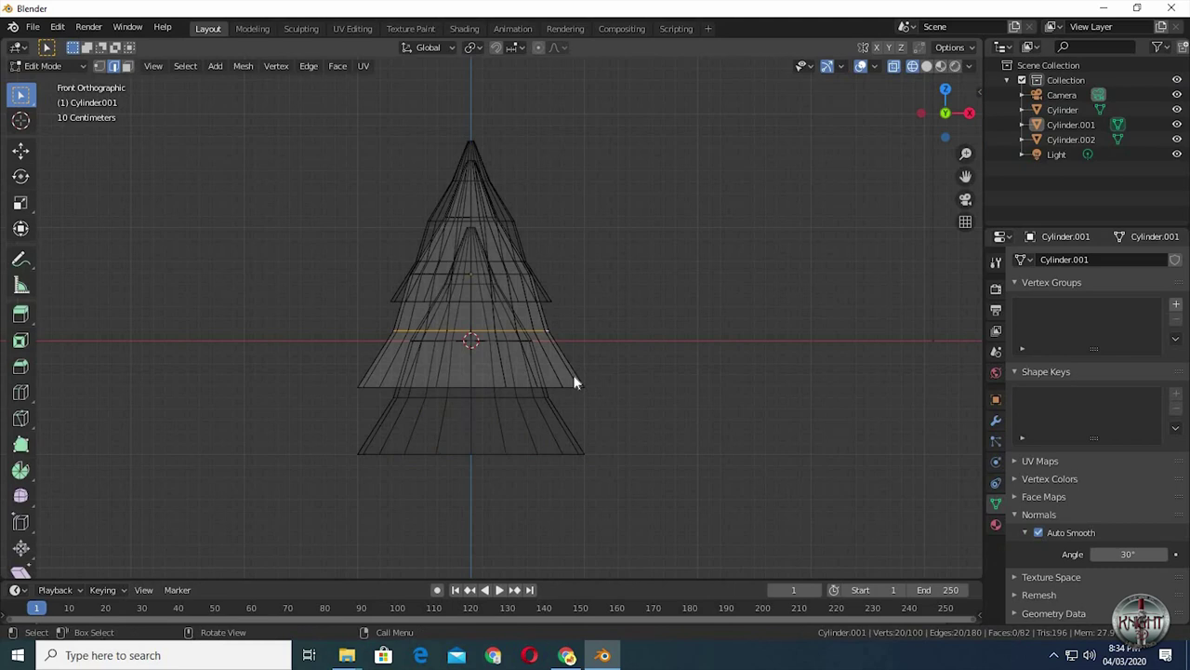
{"action": "key", "text": "Tab"}
{"action": "left_click", "coordinate": [588, 387]}
{"action": "key", "text": "s"}
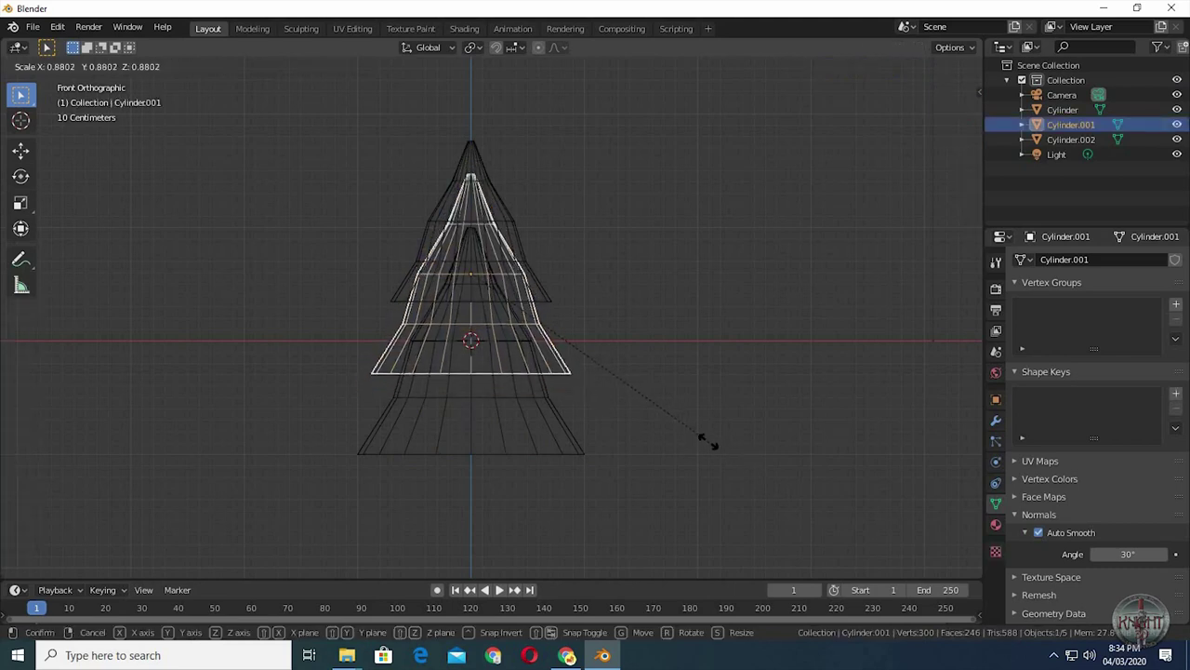
{"action": "left_click", "coordinate": [682, 433]}
{"action": "key", "text": "g"}
{"action": "key", "text": "z"}
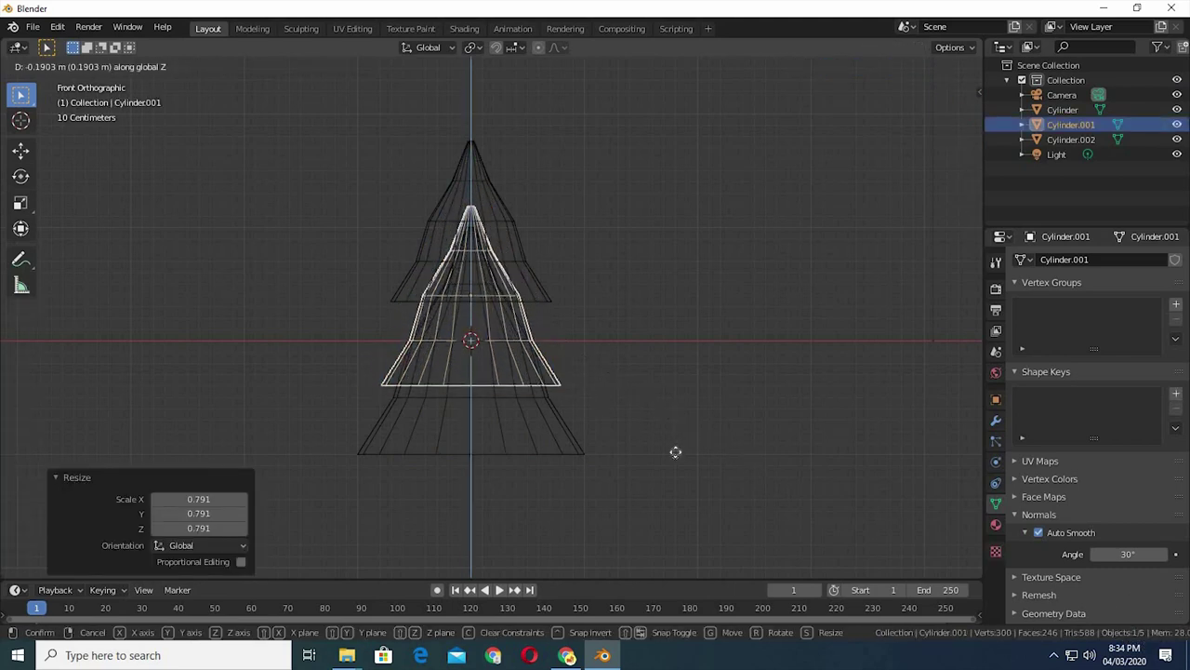
{"action": "left_click", "coordinate": [677, 451]}
Step: Rescale the middle cone to 1.053 and set its final height, 0.131 m lower overall
{"action": "key", "text": "s"}
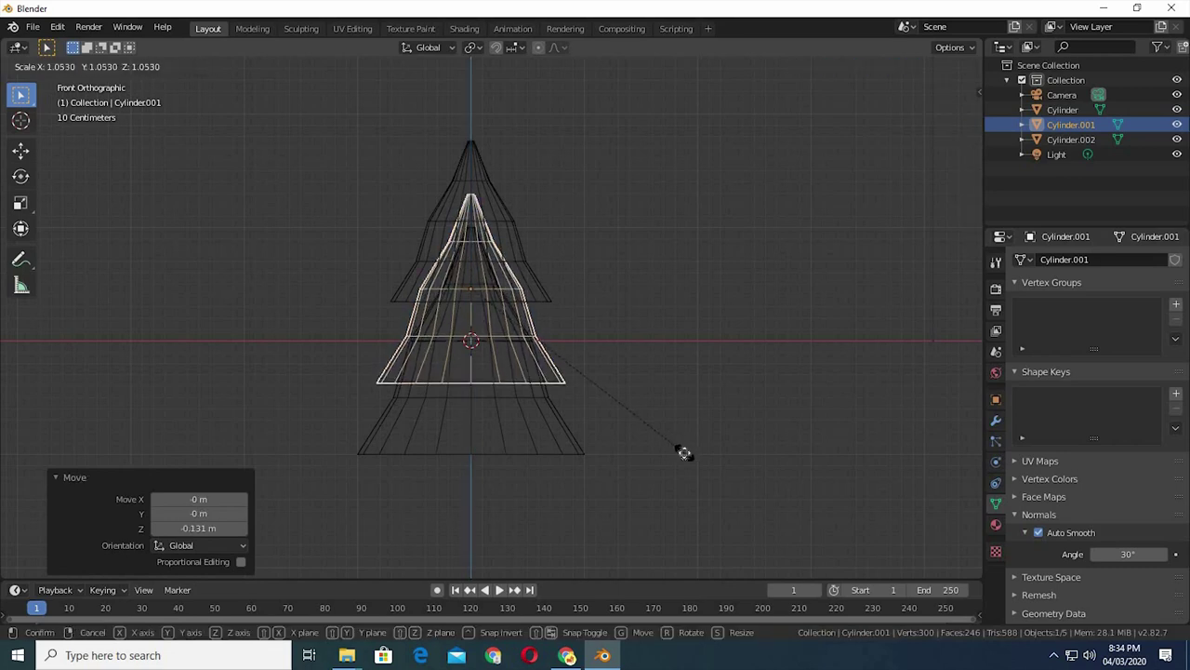
{"action": "left_click", "coordinate": [683, 454]}
{"action": "key", "text": "g"}
{"action": "key", "text": "z"}
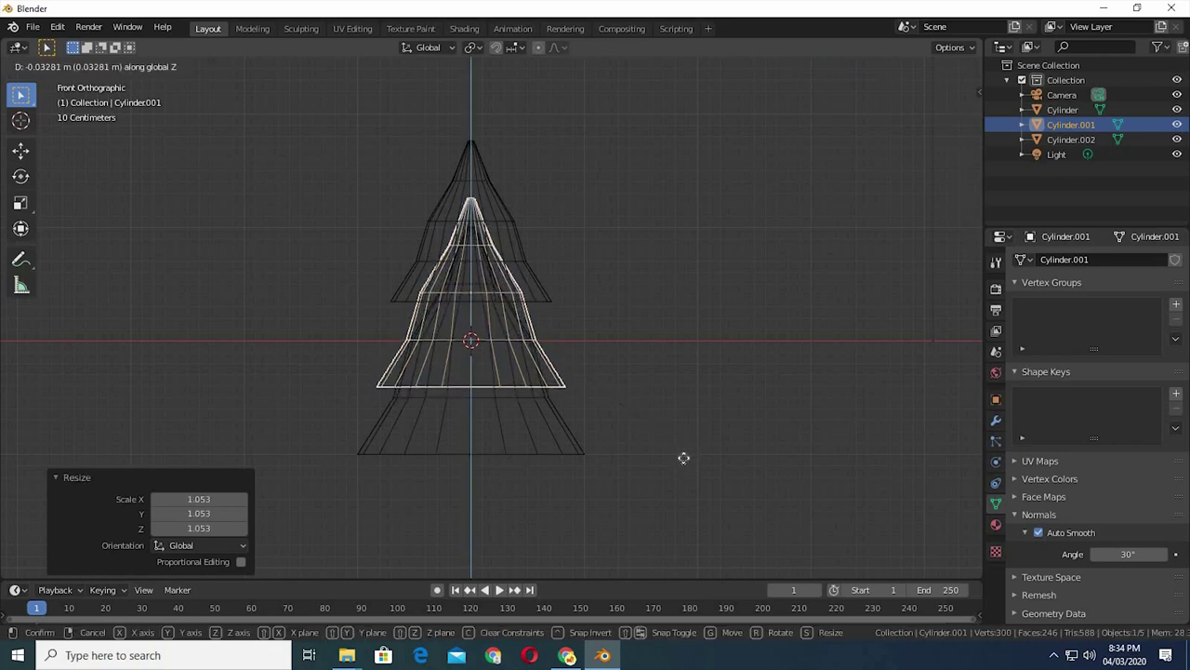
{"action": "left_click", "coordinate": [674, 425]}
Step: Lower the top cone 0.256 m onto the middle tier and return to solid shading
{"action": "left_click", "coordinate": [626, 319]}
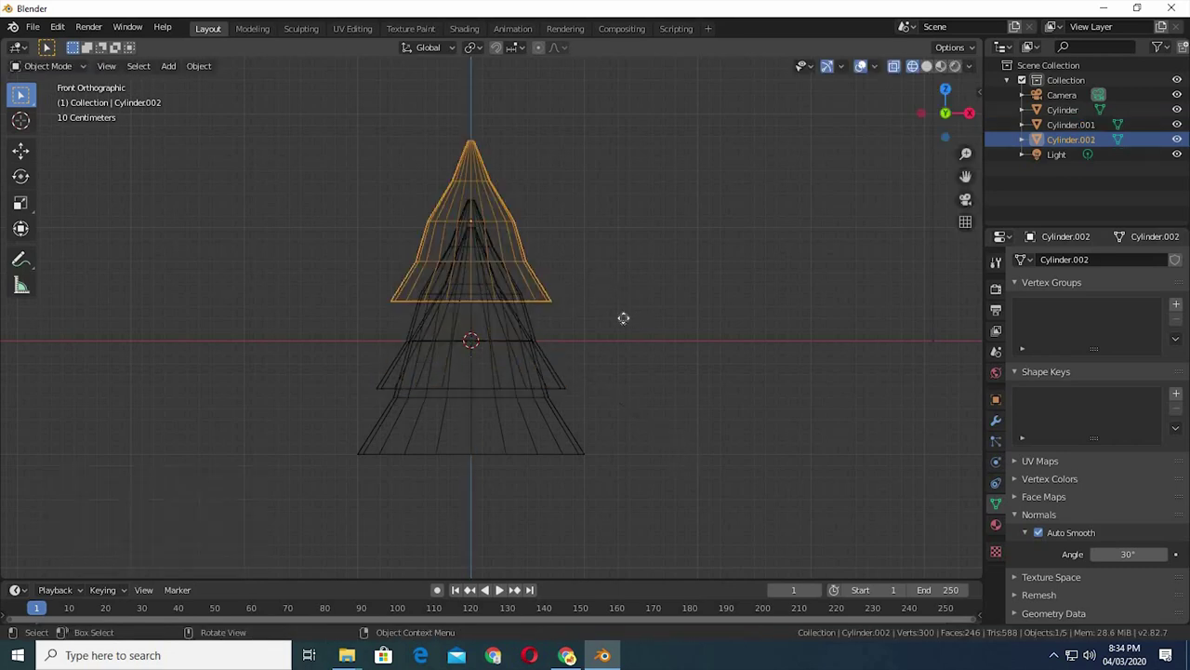
{"action": "key", "text": "g"}
{"action": "key", "text": "z"}
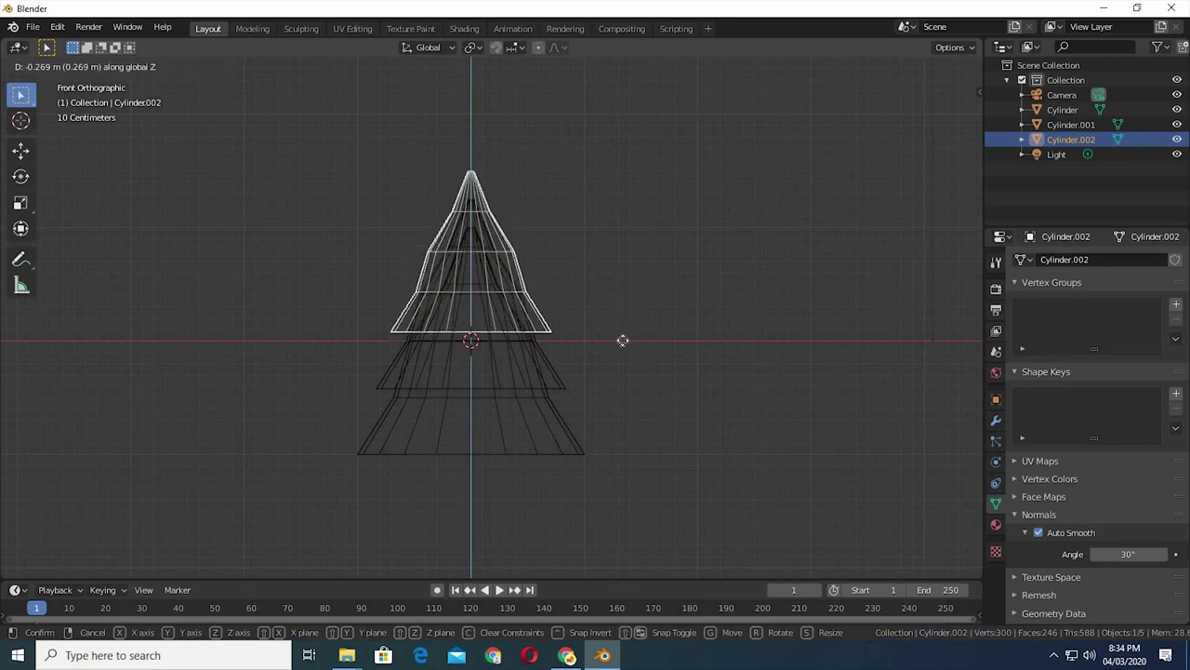
{"action": "left_click", "coordinate": [642, 361]}
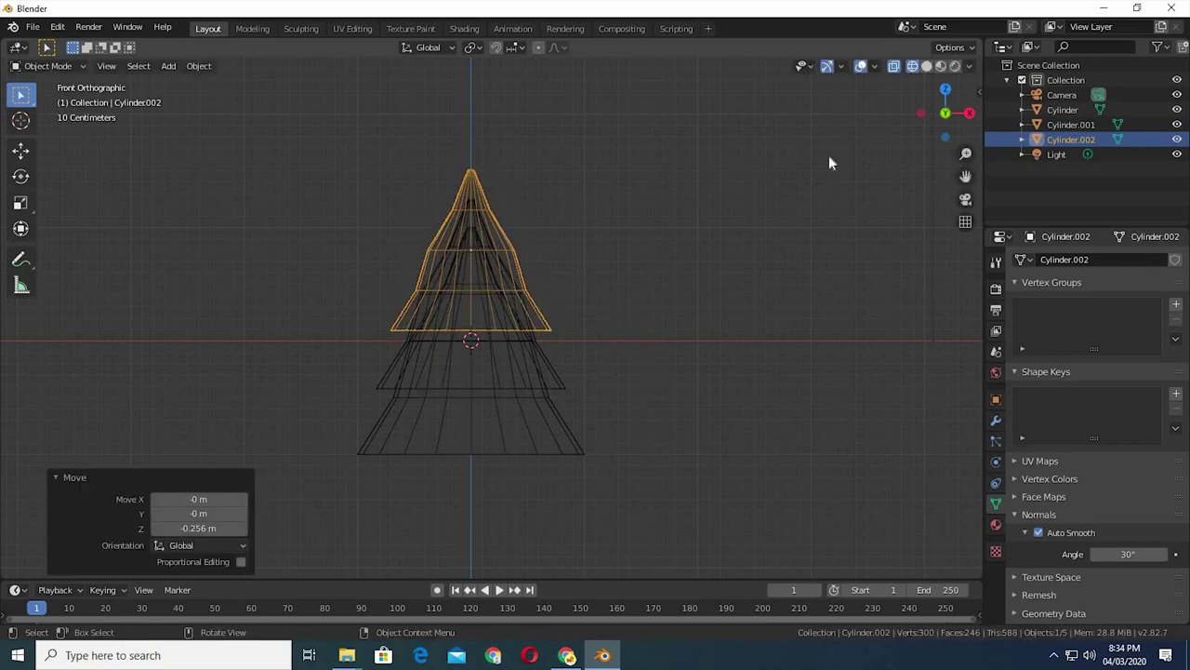
{"action": "key", "text": "shift+z"}
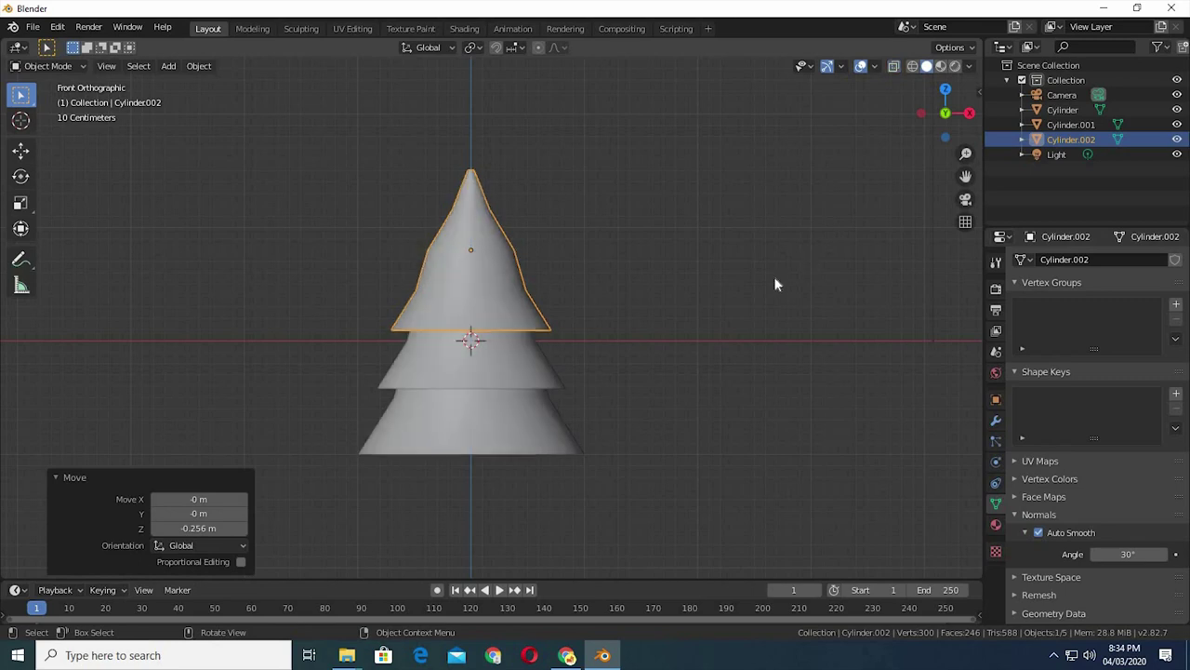
Step: Lower the top cone a further 0.0463 m
{"action": "mouse_move", "coordinate": [774, 277]}
{"action": "middle_mouse_down"}
{"action": "mouse_move", "coordinate": [717, 303]}
{"action": "mouse_move", "coordinate": [762, 265]}
{"action": "mouse_move", "coordinate": [751, 268]}
{"action": "middle_mouse_up"}
{"action": "scroll", "coordinate": [752, 268], "scroll_direction": "down", "scroll_amount": 3}
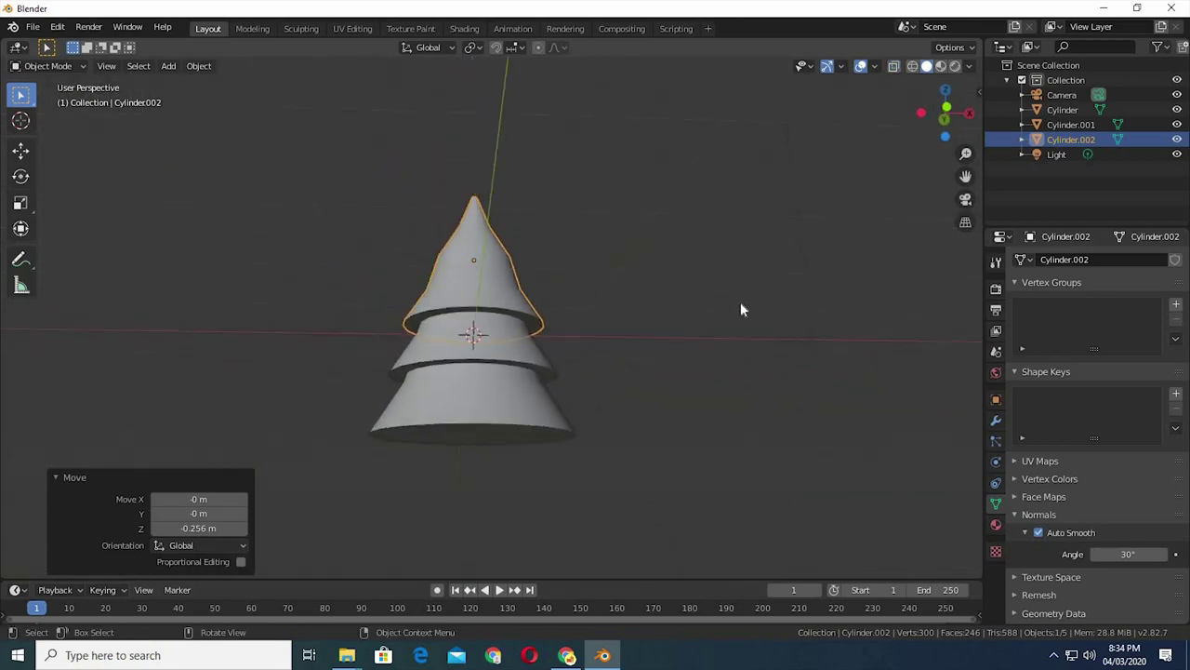
{"action": "mouse_move", "coordinate": [731, 310]}
{"action": "middle_mouse_down"}
{"action": "mouse_move", "coordinate": [808, 261]}
{"action": "mouse_move", "coordinate": [771, 310]}
{"action": "mouse_move", "coordinate": [729, 329]}
{"action": "mouse_move", "coordinate": [679, 322]}
{"action": "mouse_move", "coordinate": [701, 327]}
{"action": "middle_mouse_up"}
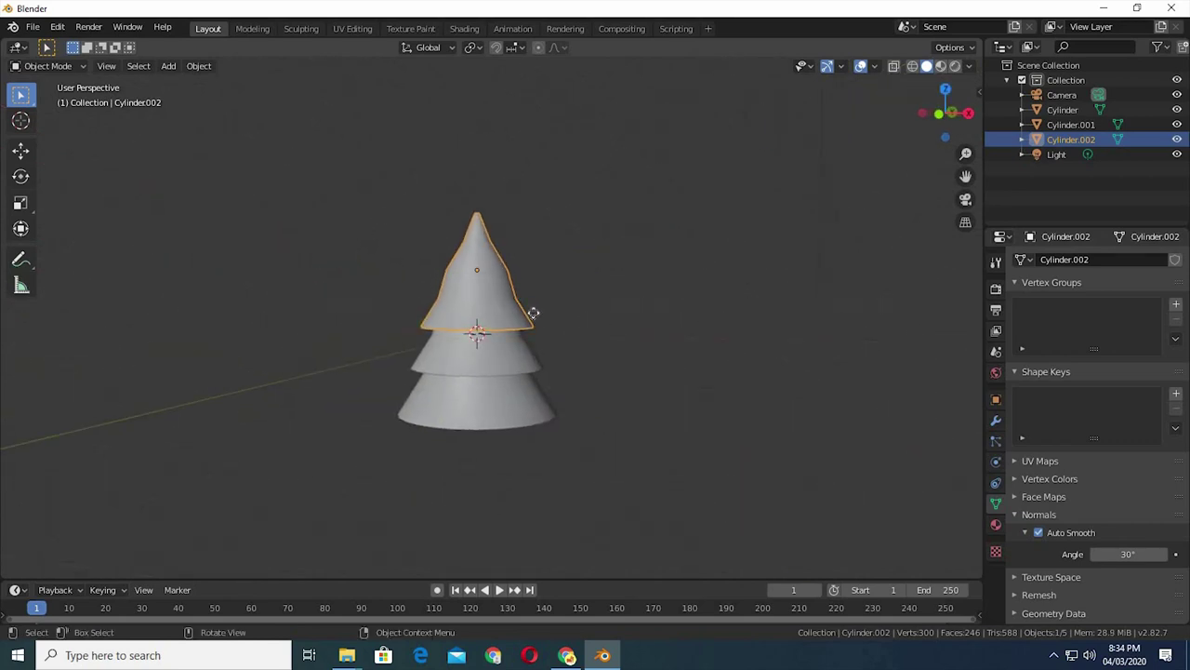
{"action": "key", "text": "g"}
{"action": "key", "text": "z"}
{"action": "left_click", "coordinate": [517, 369]}
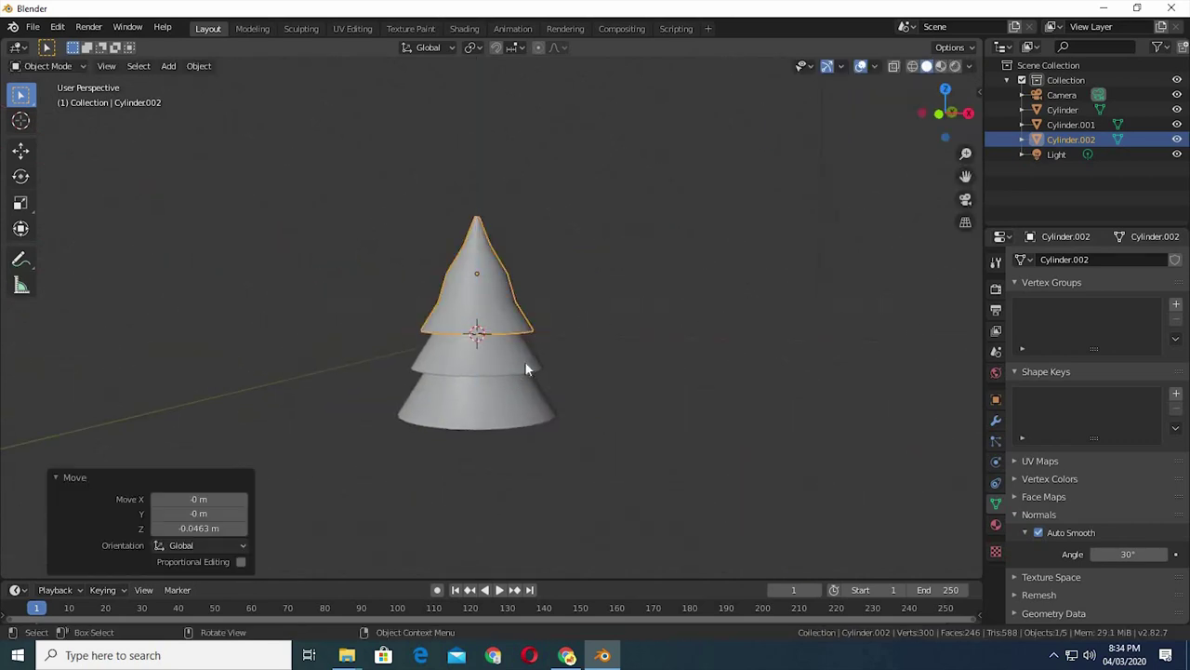
Step: Drop the middle cone 0.0186 m so the three tiers form a compact tree
{"action": "left_click", "coordinate": [526, 360]}
{"action": "key", "text": "z"}
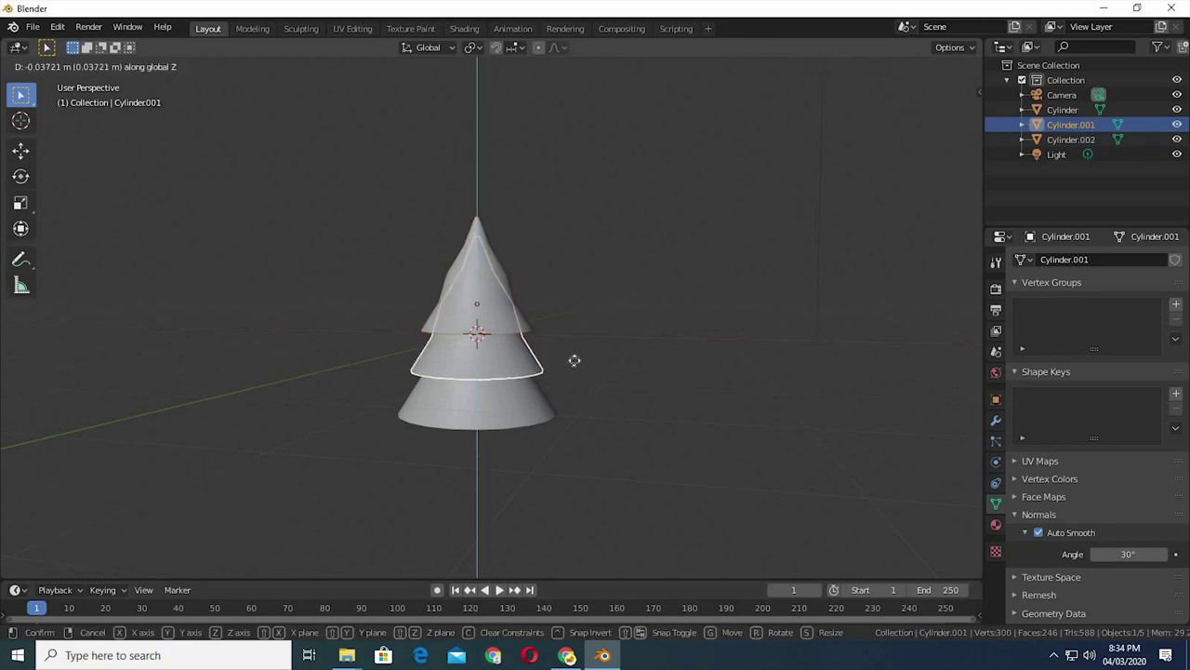
{"action": "left_click", "coordinate": [577, 357]}
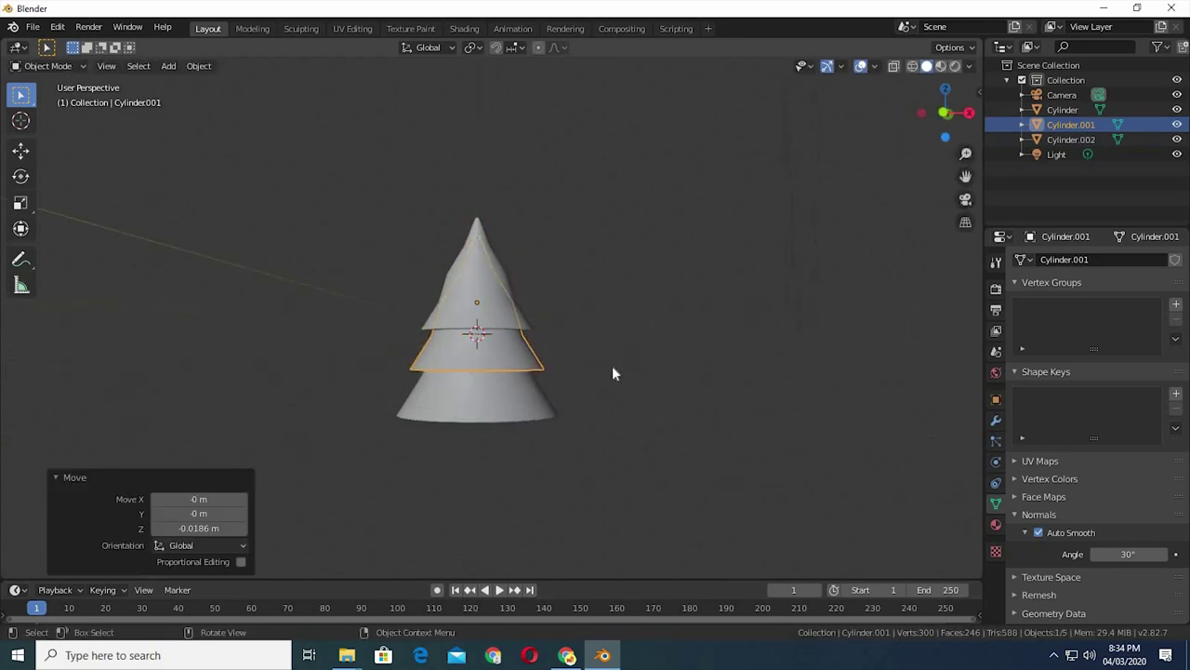
{"action": "left_click", "coordinate": [616, 378]}
{"action": "mouse_move", "coordinate": [623, 328]}
{"action": "middle_mouse_down"}
{"action": "mouse_move", "coordinate": [627, 292]}
{"action": "mouse_move", "coordinate": [620, 300]}
{"action": "middle_mouse_up"}
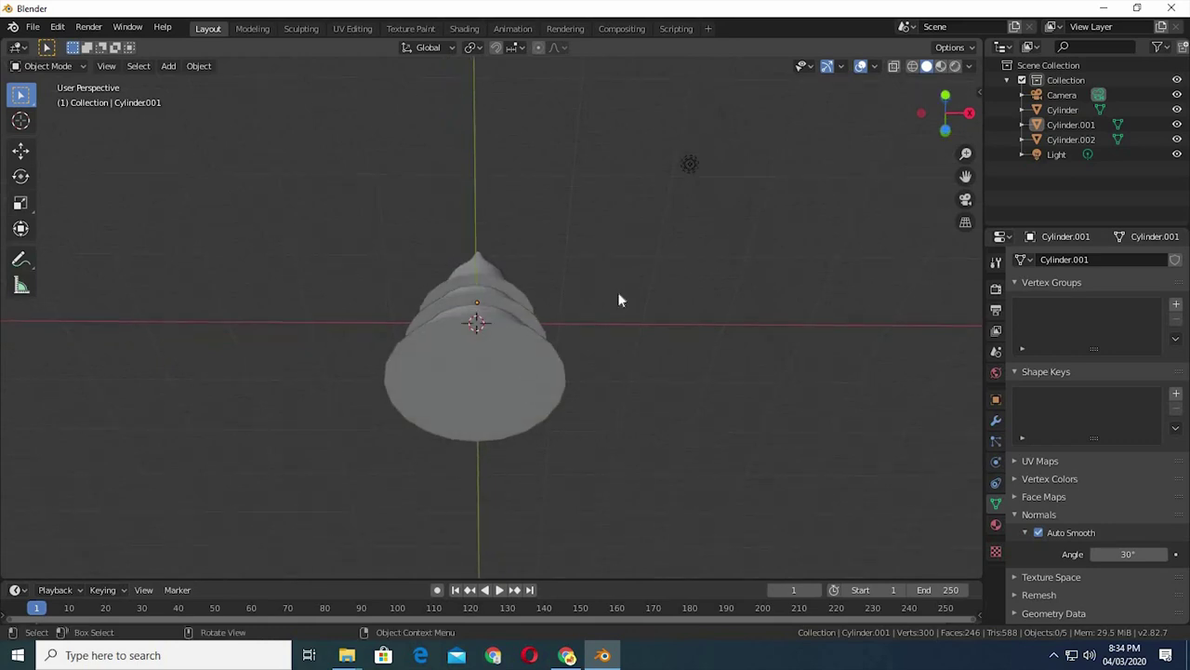
{"action": "middle_click_drag", "start_coordinate": [630, 354], "coordinate": [627, 378]}
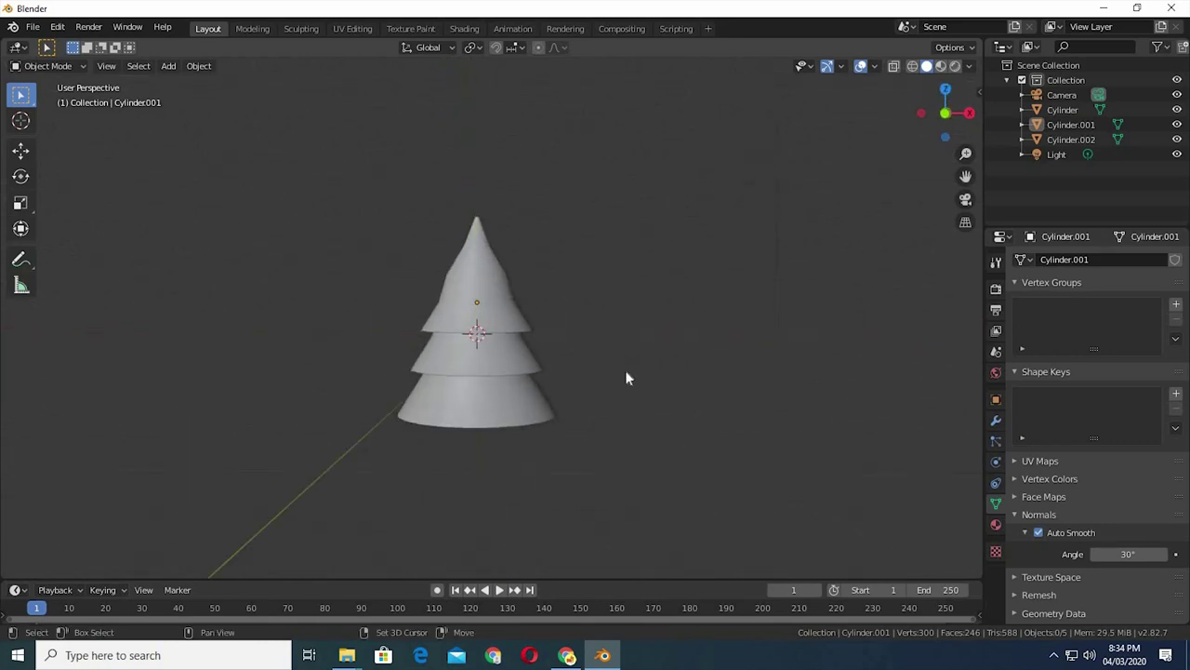
{"action": "key", "text": "shift+a"}
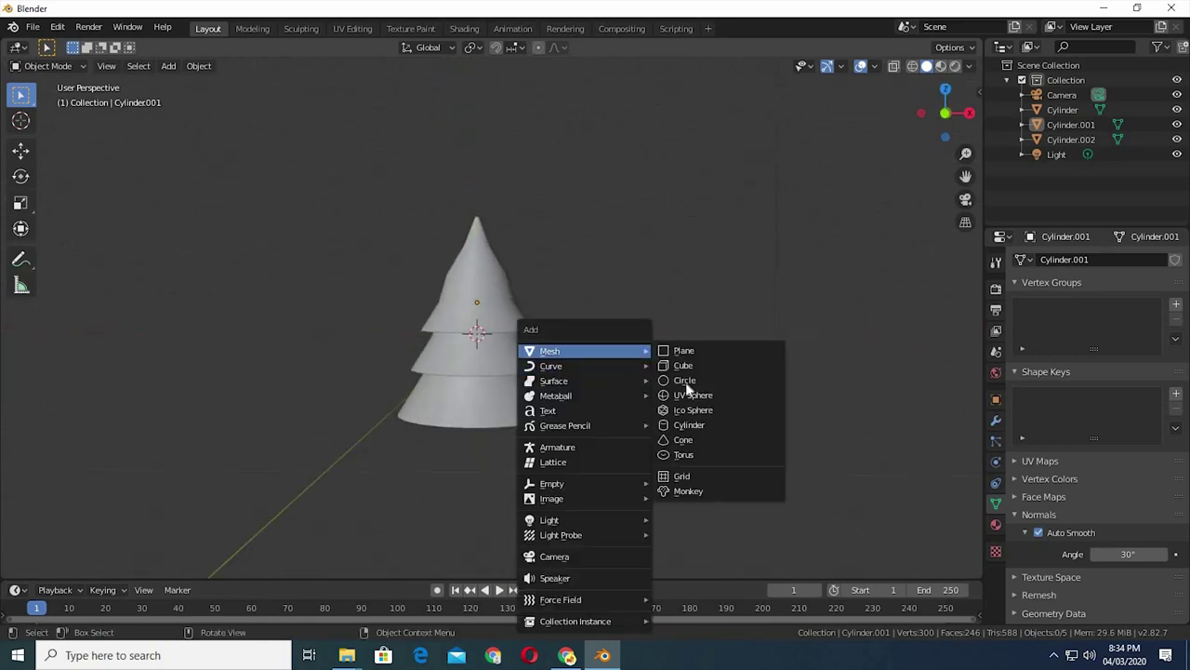
Step: Add a 12-vertex cylinder at the origin and enter Edit Mode
{"action": "left_click", "coordinate": [693, 426]}
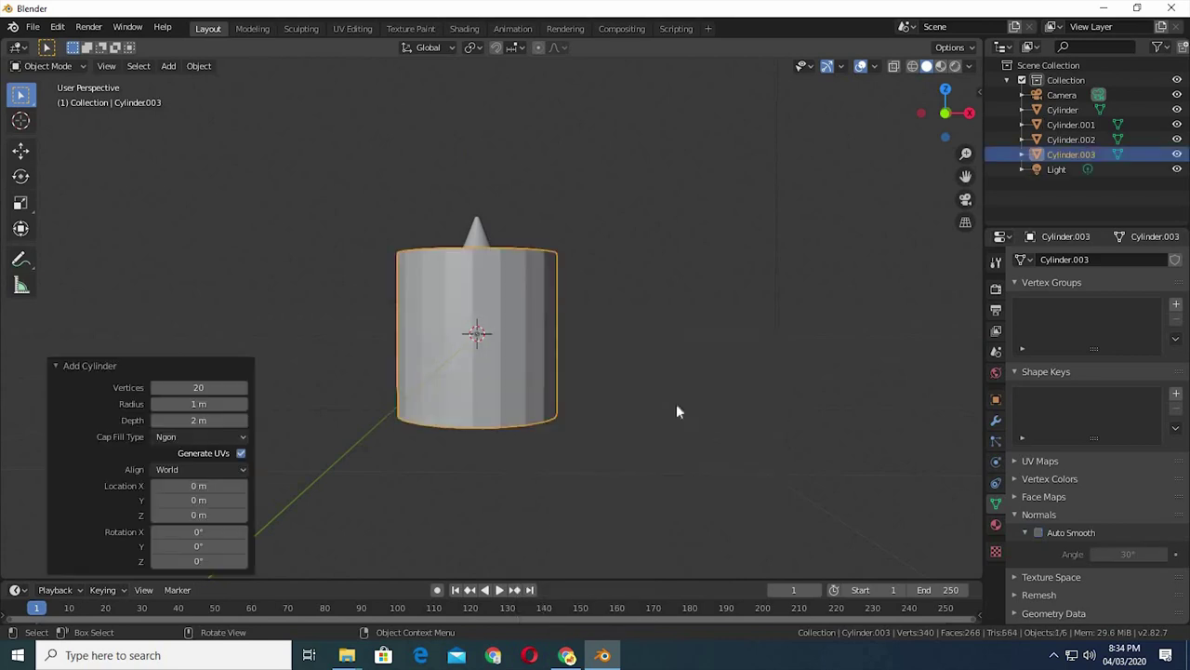
{"action": "left_click", "coordinate": [192, 388]}
{"action": "type", "text": "12"}
{"action": "key", "text": "Return"}
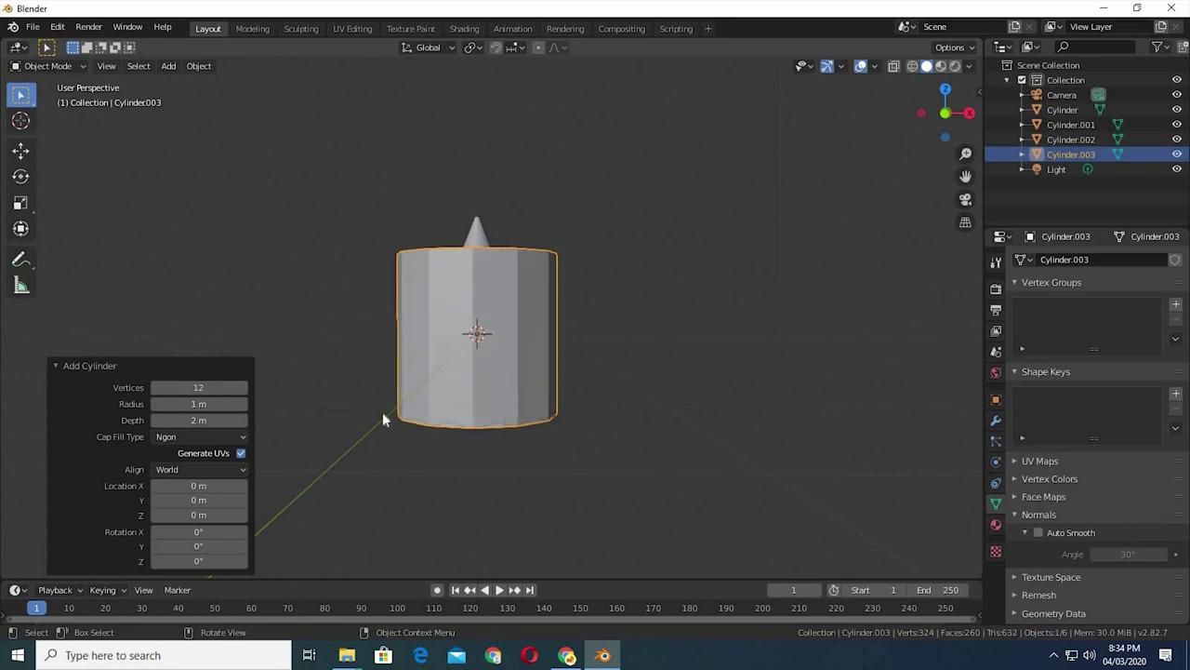
{"action": "key", "text": "Tab"}
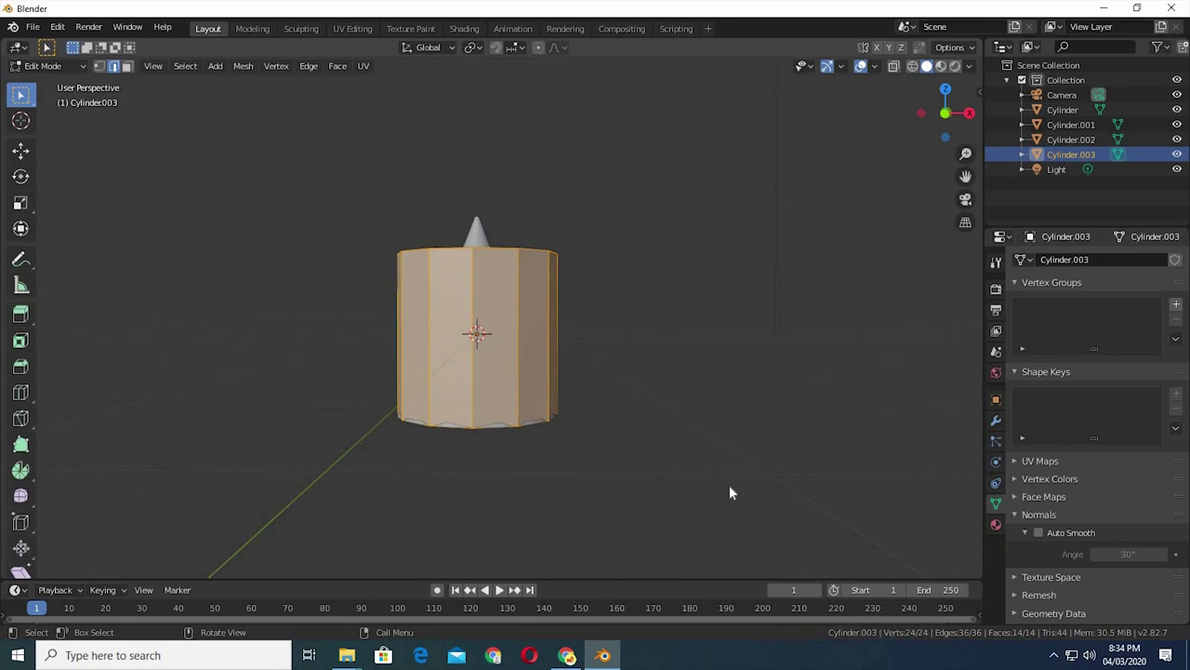
Step: Shrink the cylinder to 0.187 and lower it beneath the tree tiers
{"action": "key", "text": "Tab"}
{"action": "key", "text": "s"}
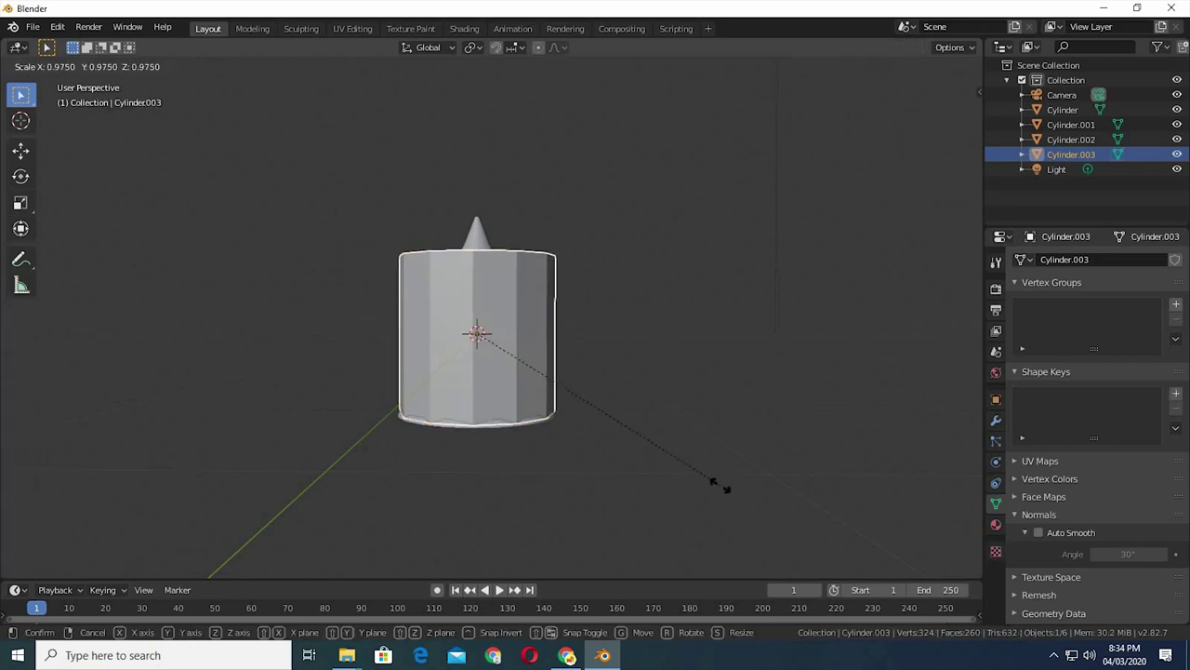
{"action": "left_click", "coordinate": [528, 356]}
{"action": "key", "text": "g"}
{"action": "key", "text": "z"}
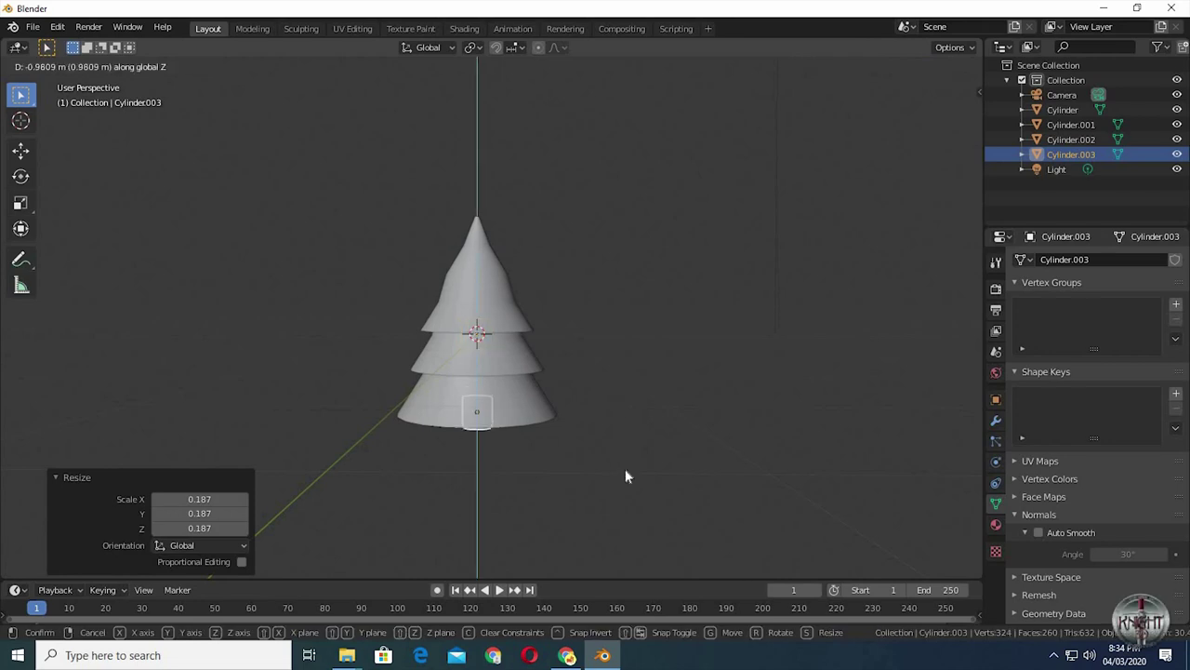
{"action": "left_click", "coordinate": [626, 470]}
Step: Stretch the trunk taller along Z, nudging it down in between
{"action": "key", "text": "s"}
{"action": "key", "text": "z"}
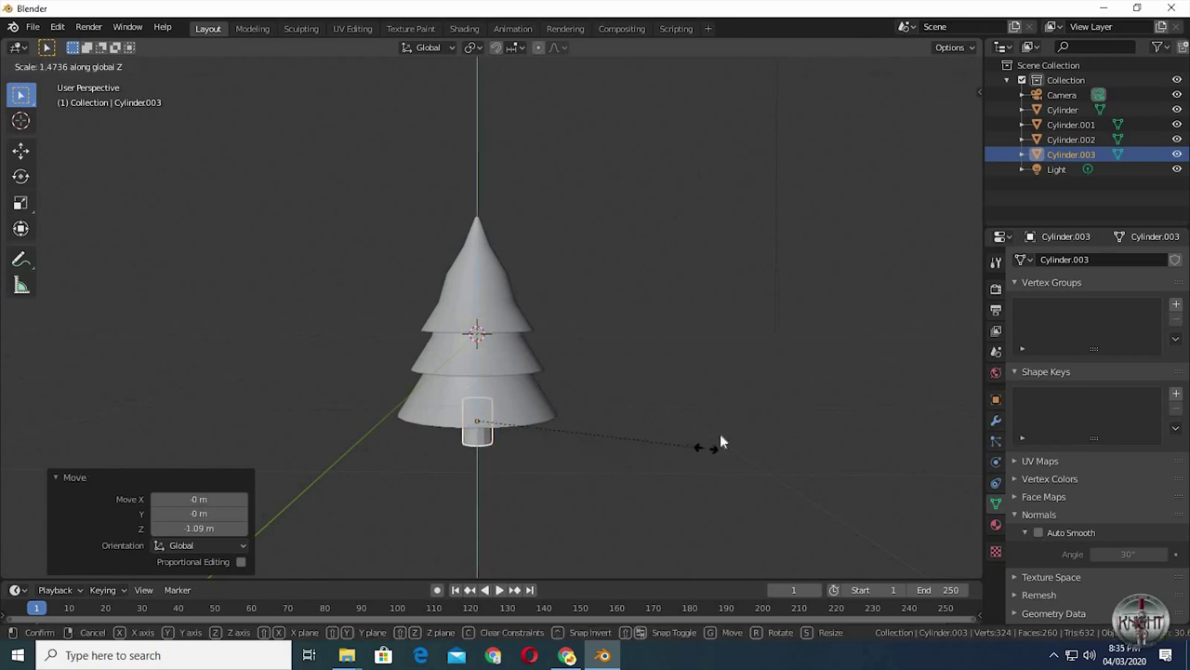
{"action": "left_click", "coordinate": [726, 394]}
{"action": "middle_click_drag", "start_coordinate": [723, 396], "coordinate": [723, 397]}
{"action": "key", "text": "g"}
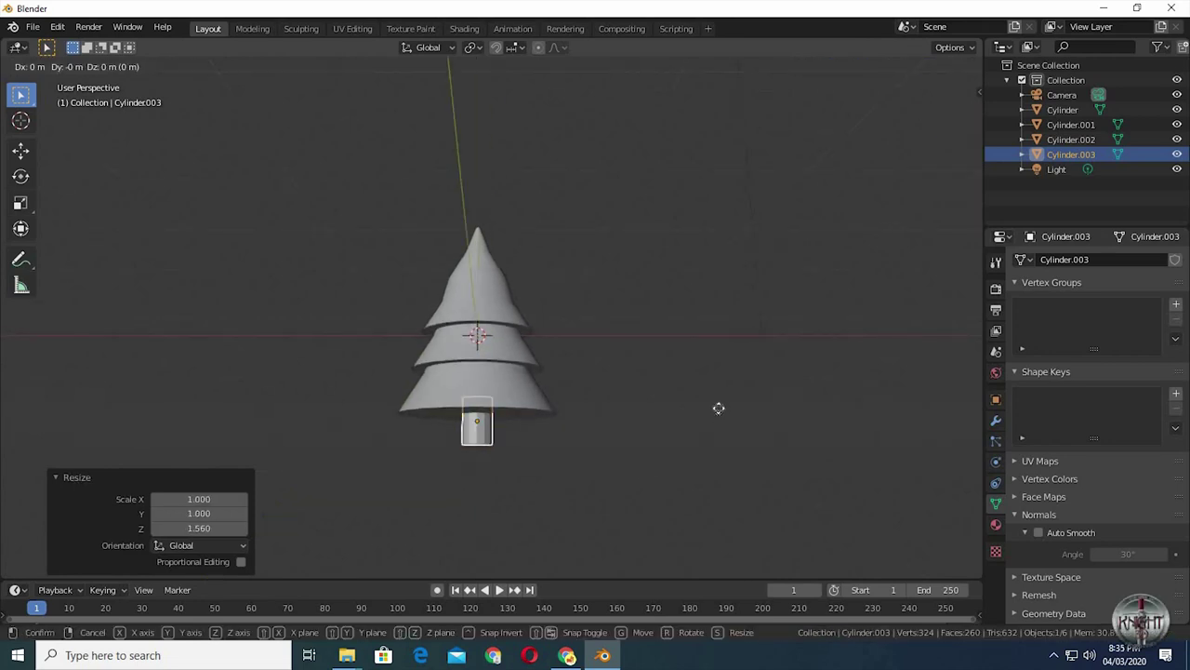
{"action": "key", "text": "z"}
{"action": "left_click", "coordinate": [733, 435]}
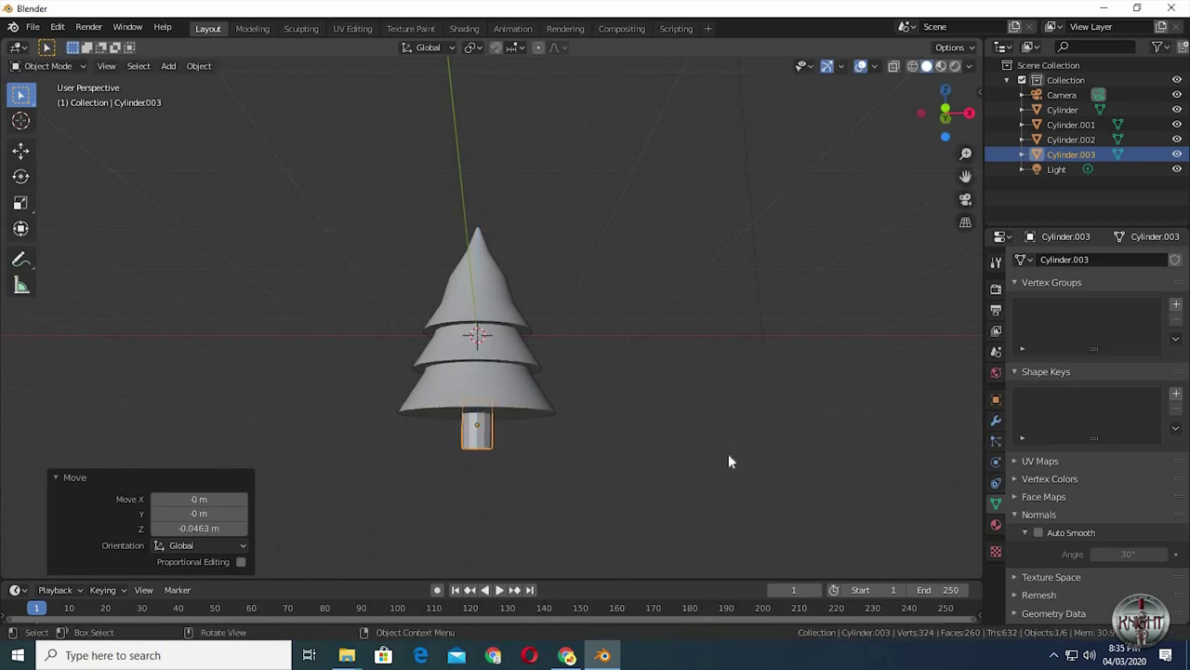
{"action": "key", "text": "s"}
{"action": "key", "text": "z"}
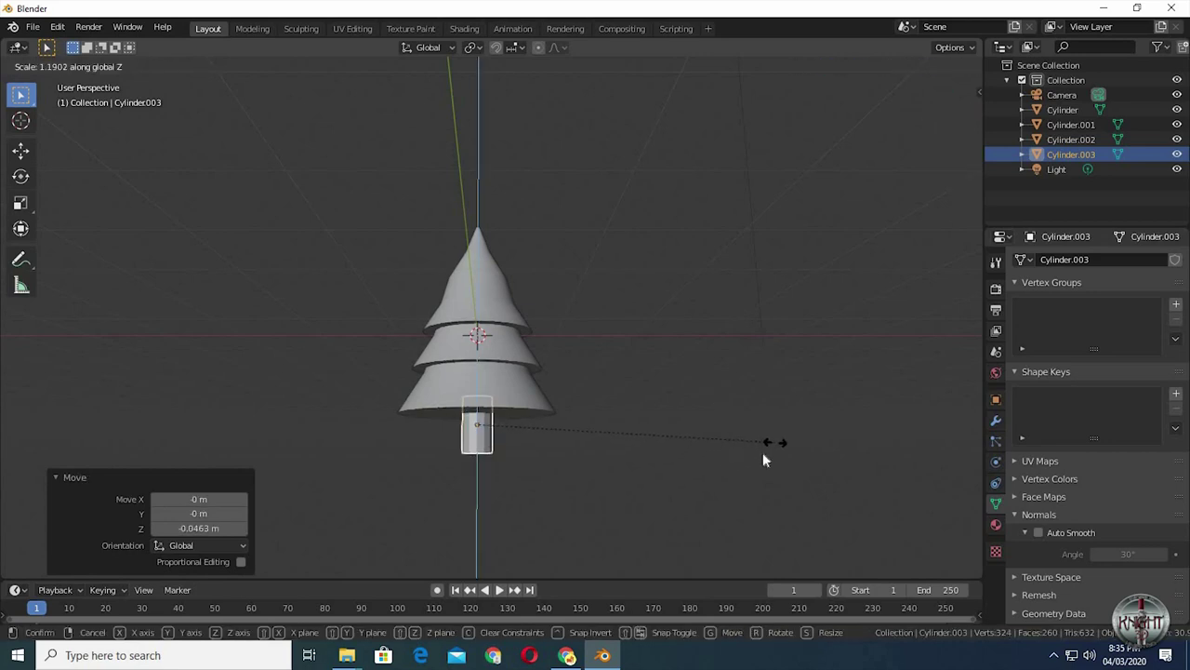
{"action": "left_click", "coordinate": [759, 465]}
Step: Thin the trunk to 0.851 keeping its height, then lower it 0.0831 m
{"action": "key", "text": "s"}
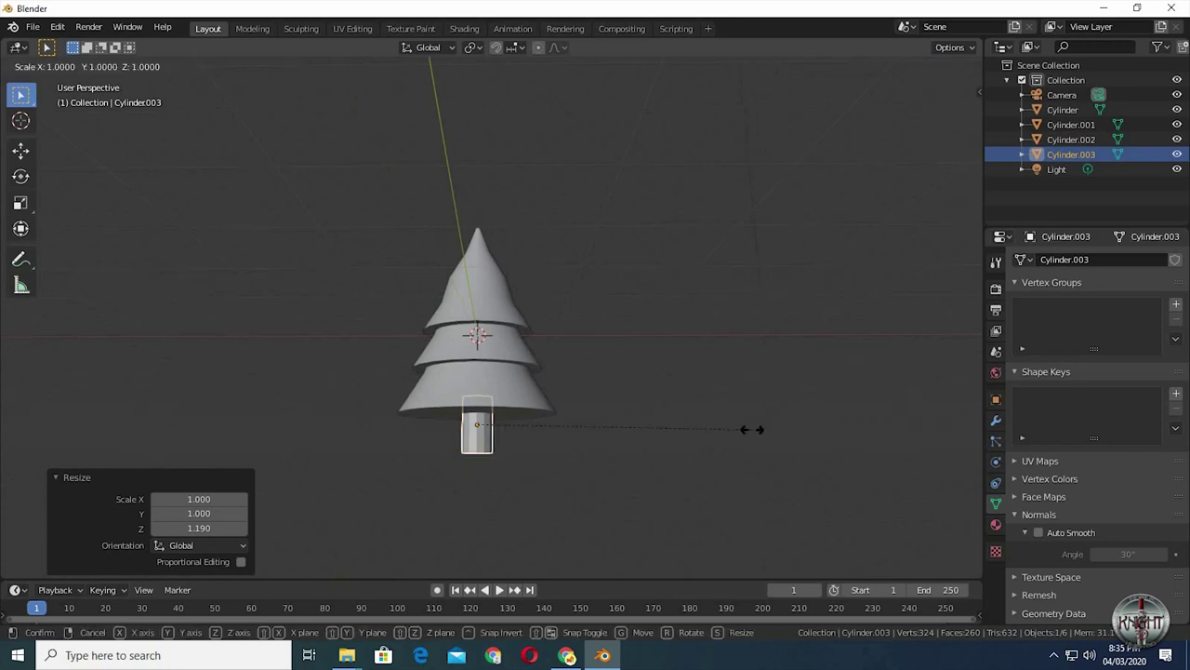
{"action": "key", "text": "shift+z"}
{"action": "left_click", "coordinate": [708, 430]}
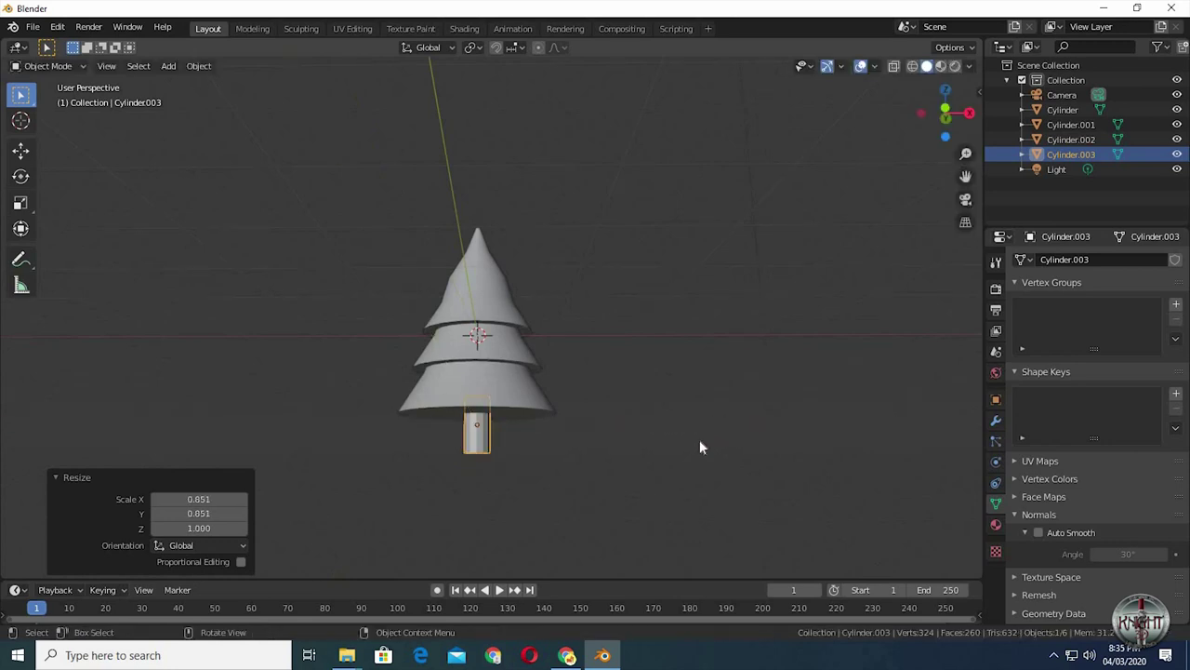
{"action": "key", "text": "g"}
{"action": "key", "text": "z"}
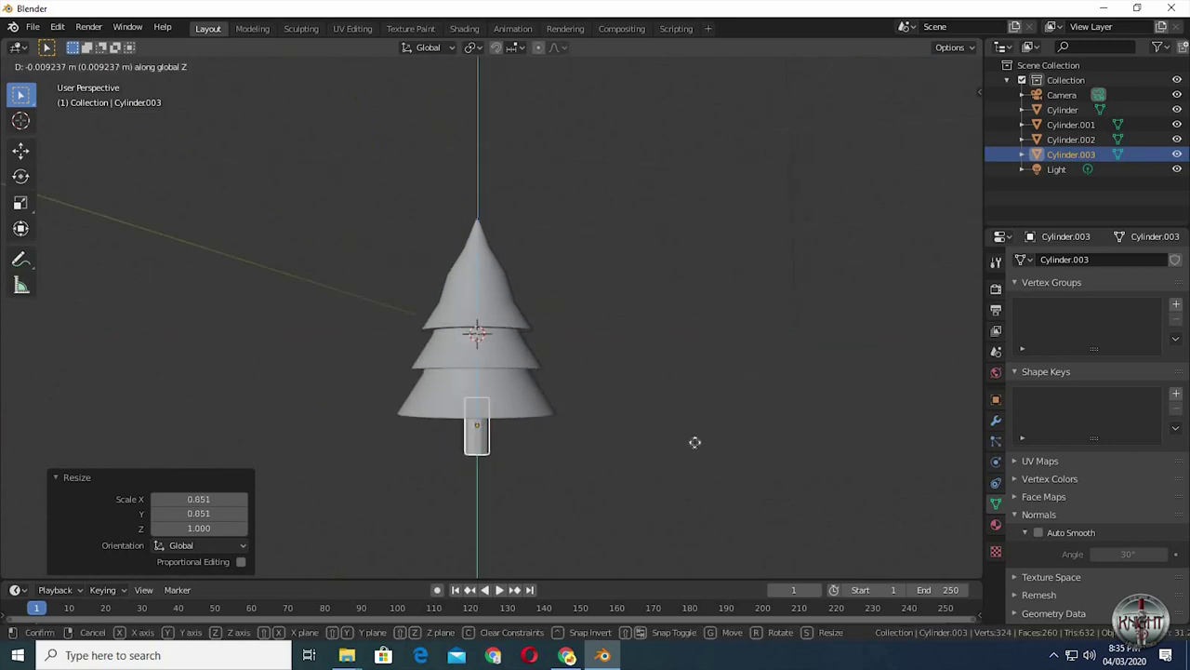
{"action": "left_click", "coordinate": [694, 441]}
Step: Give the top cone tier a new material with a green base colour and switch to Material Preview
{"action": "middle_click_drag", "start_coordinate": [717, 419], "coordinate": [715, 433]}
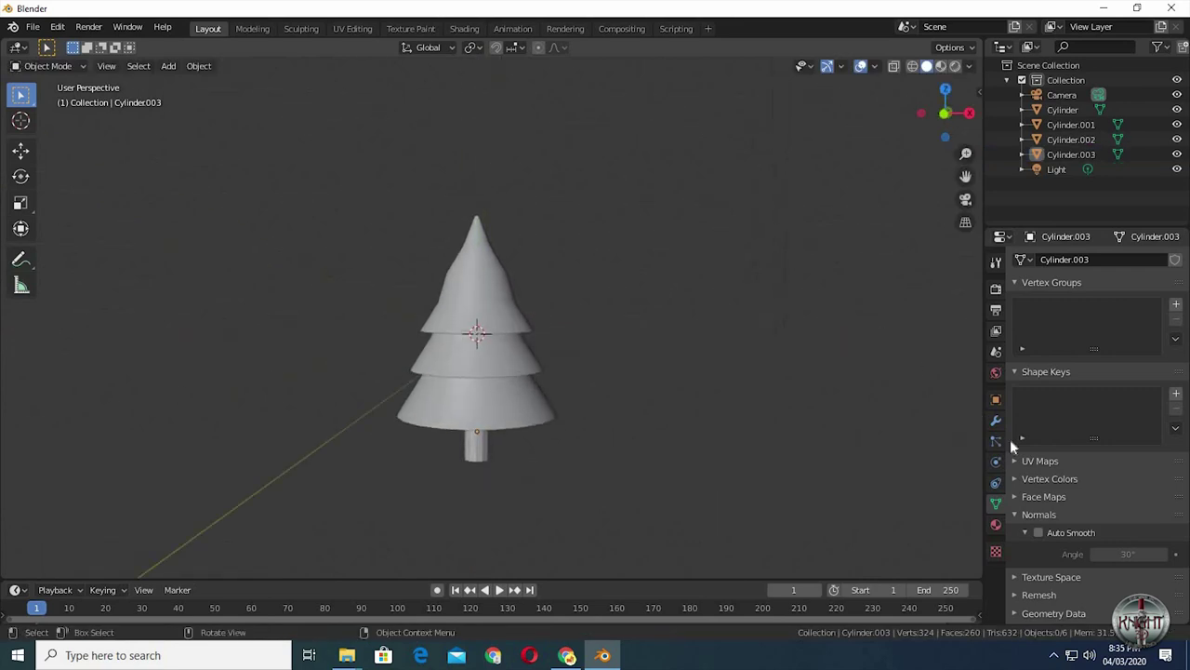
{"action": "left_click", "coordinate": [995, 525]}
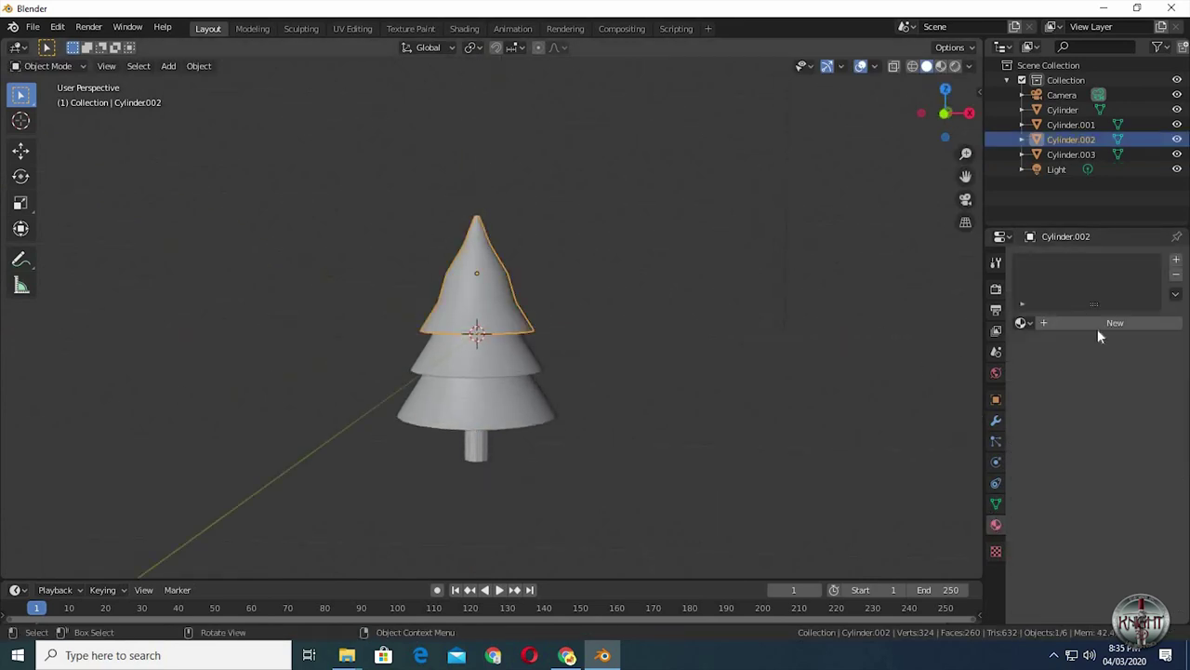
{"action": "left_click", "coordinate": [1093, 325]}
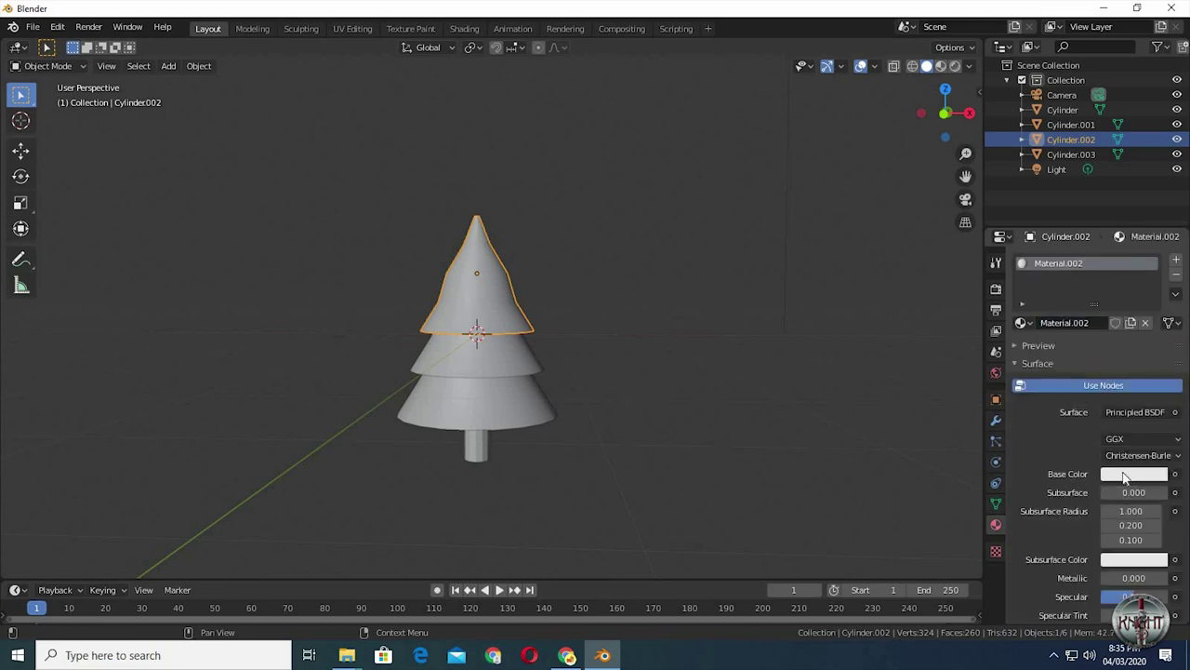
{"action": "left_click", "coordinate": [1128, 474]}
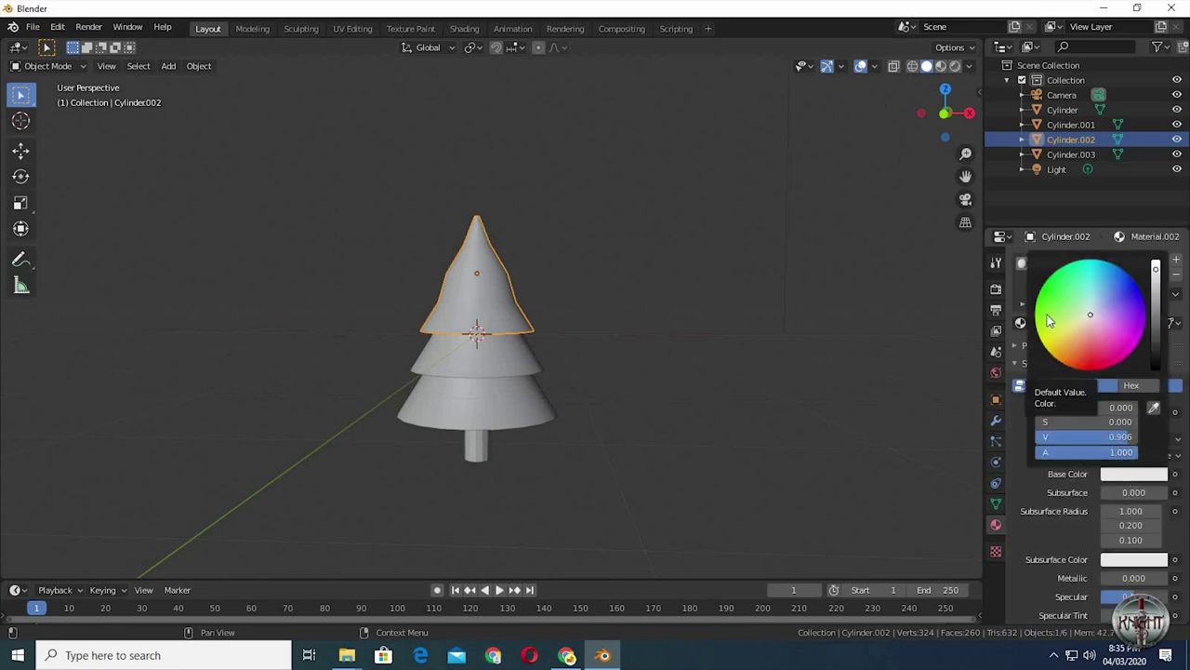
{"action": "left_click", "coordinate": [1047, 316]}
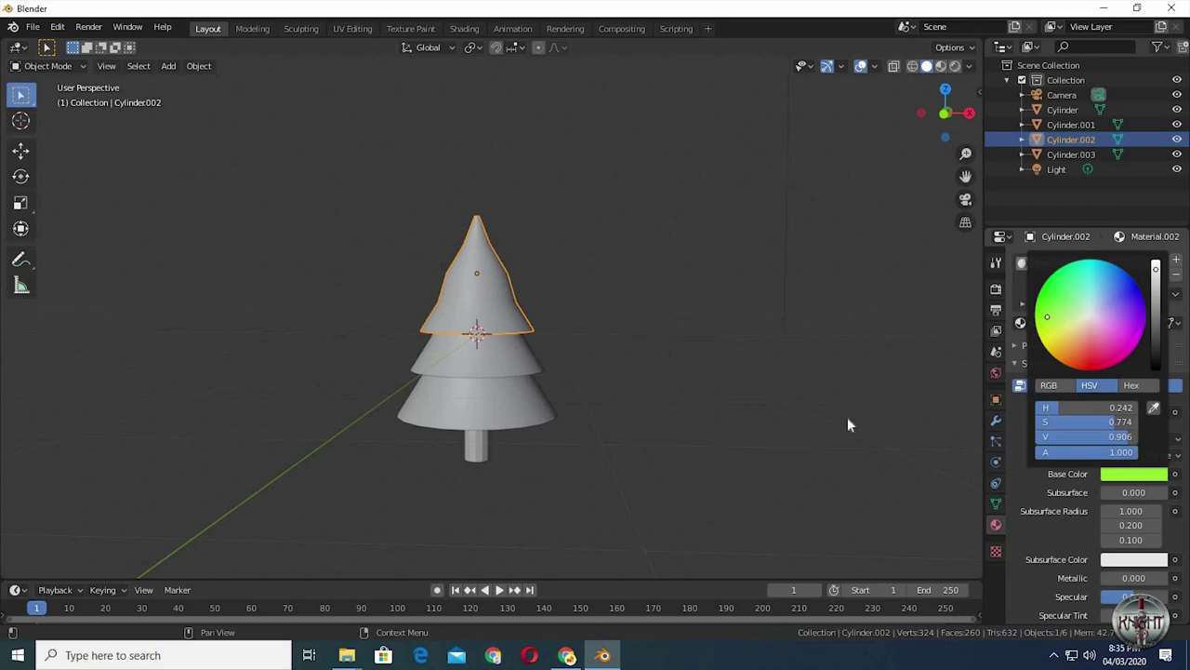
{"action": "left_click", "coordinate": [940, 66]}
Step: Join the top, middle and bottom cone tiers into one green object, then select the trunk
{"action": "middle_click_drag", "start_coordinate": [599, 340], "coordinate": [492, 322]}
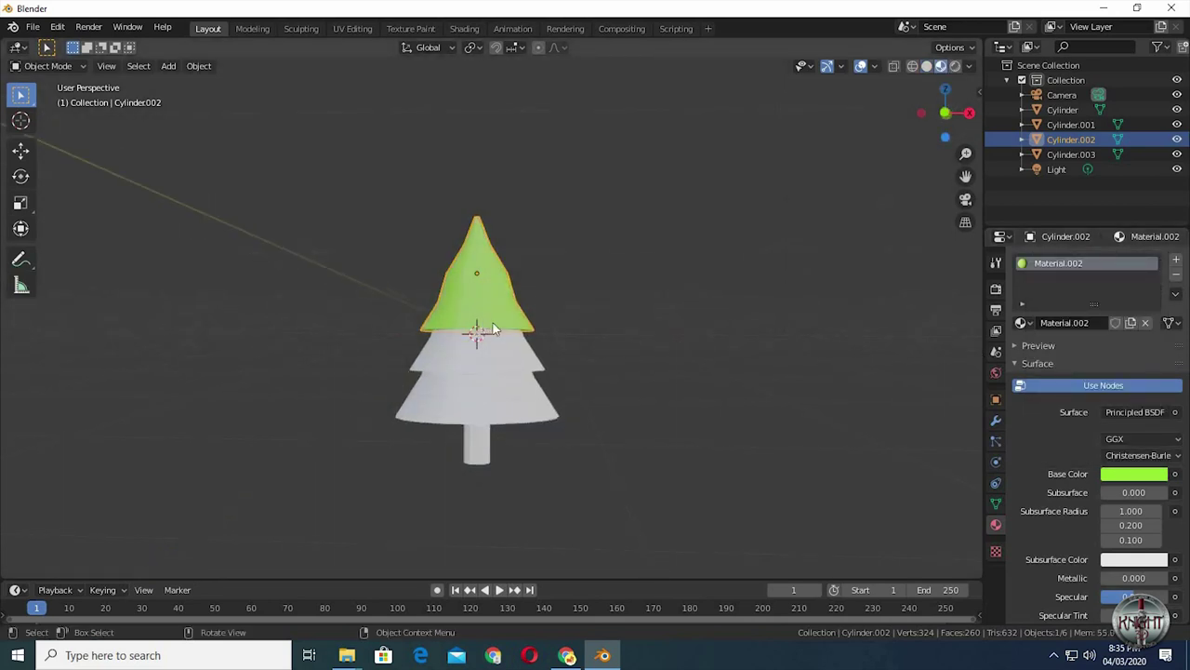
{"action": "left_click", "coordinate": [508, 362], "text": "shift"}
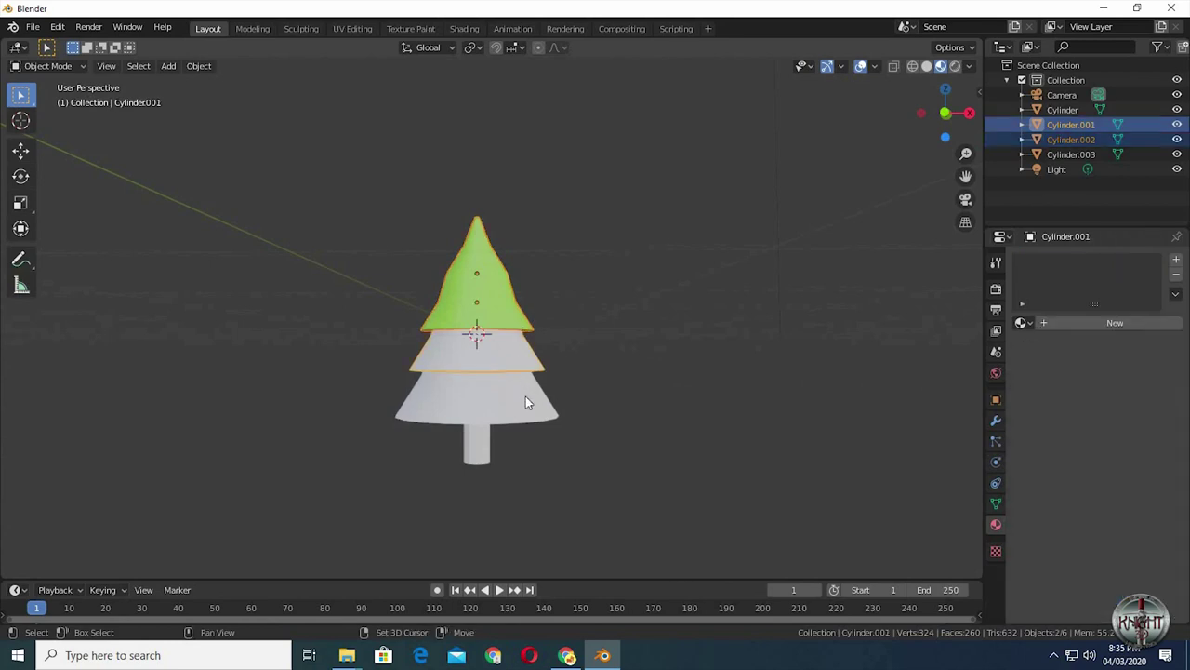
{"action": "left_click", "coordinate": [525, 396], "text": "shift"}
{"action": "key", "text": "ctrl+j"}
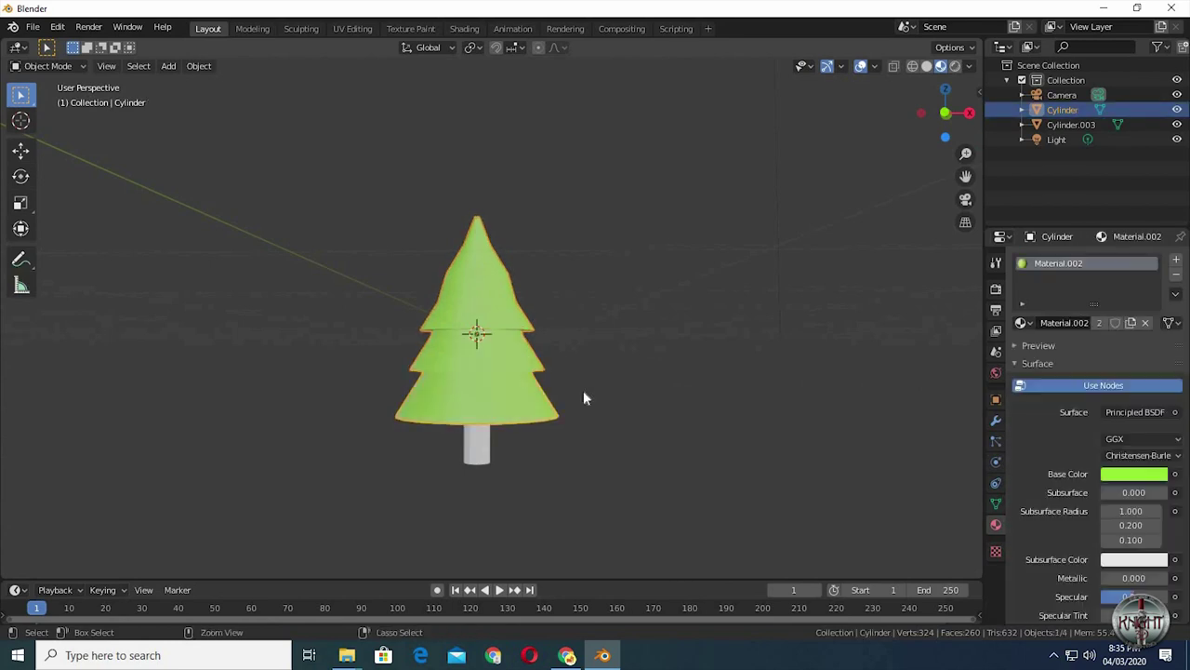
{"action": "left_click", "coordinate": [583, 390]}
{"action": "mouse_move", "coordinate": [608, 382]}
{"action": "middle_mouse_down"}
{"action": "mouse_move", "coordinate": [608, 369]}
{"action": "mouse_move", "coordinate": [566, 481]}
{"action": "middle_mouse_up"}
{"action": "left_click", "coordinate": [476, 444]}
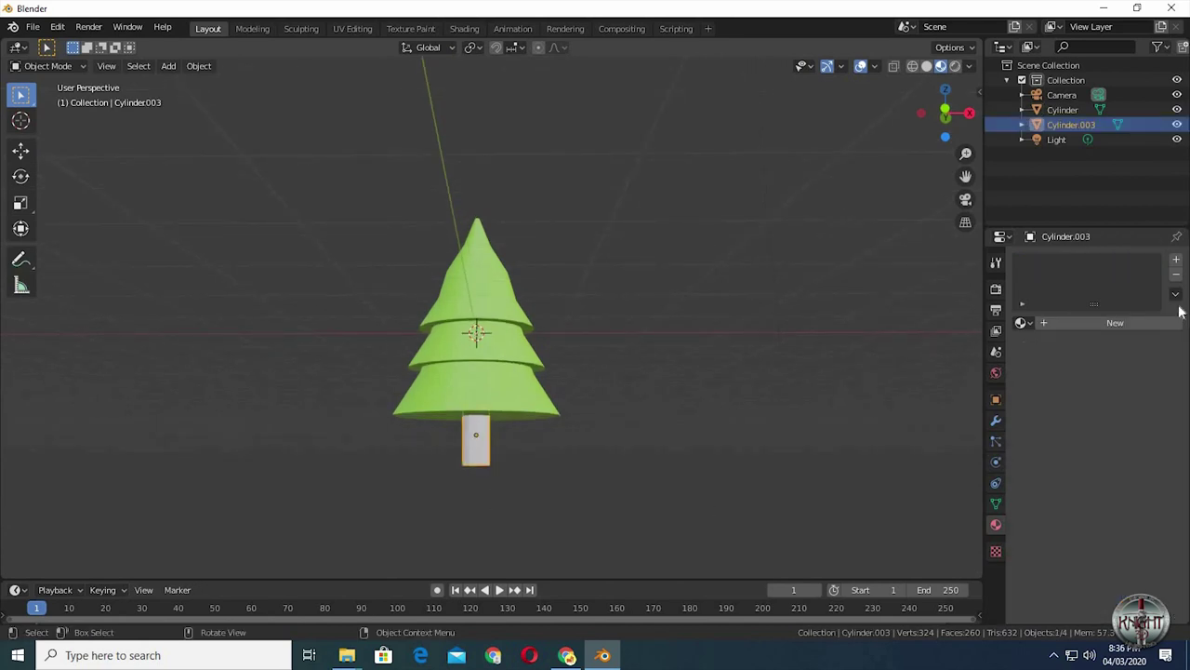
Step: Give the trunk a new material with an orange hue darkened to brown (Value about 0.47)
{"action": "left_click", "coordinate": [1112, 325]}
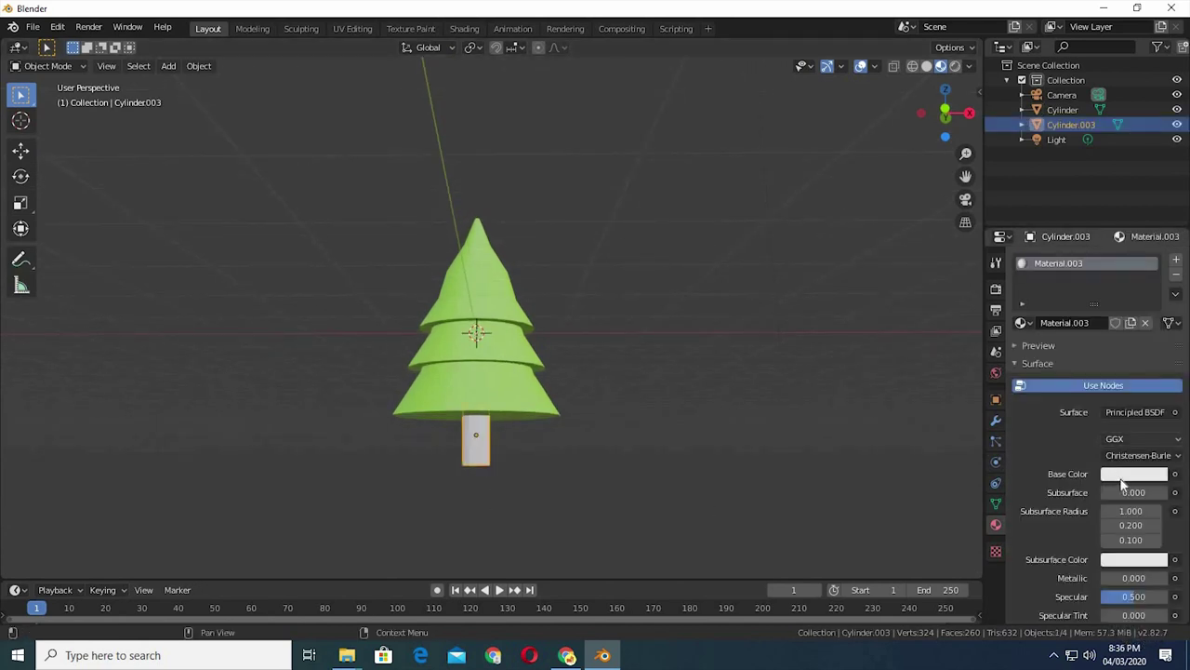
{"action": "left_click", "coordinate": [1134, 473]}
{"action": "left_click", "coordinate": [1064, 345]}
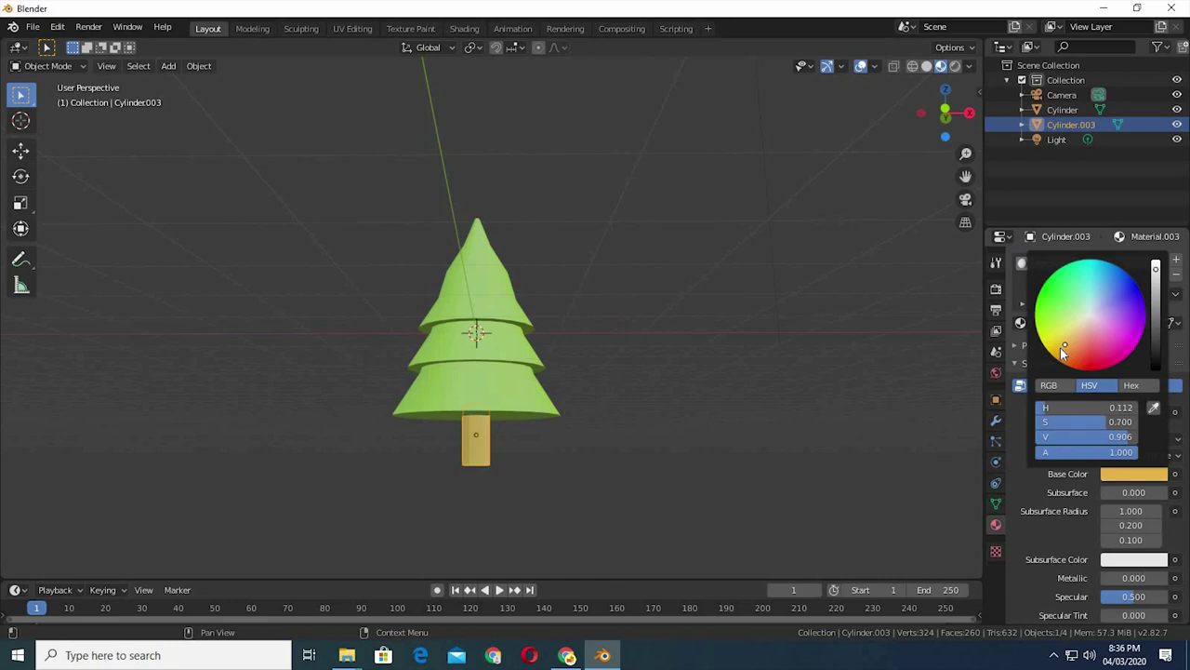
{"action": "left_click", "coordinate": [1069, 346]}
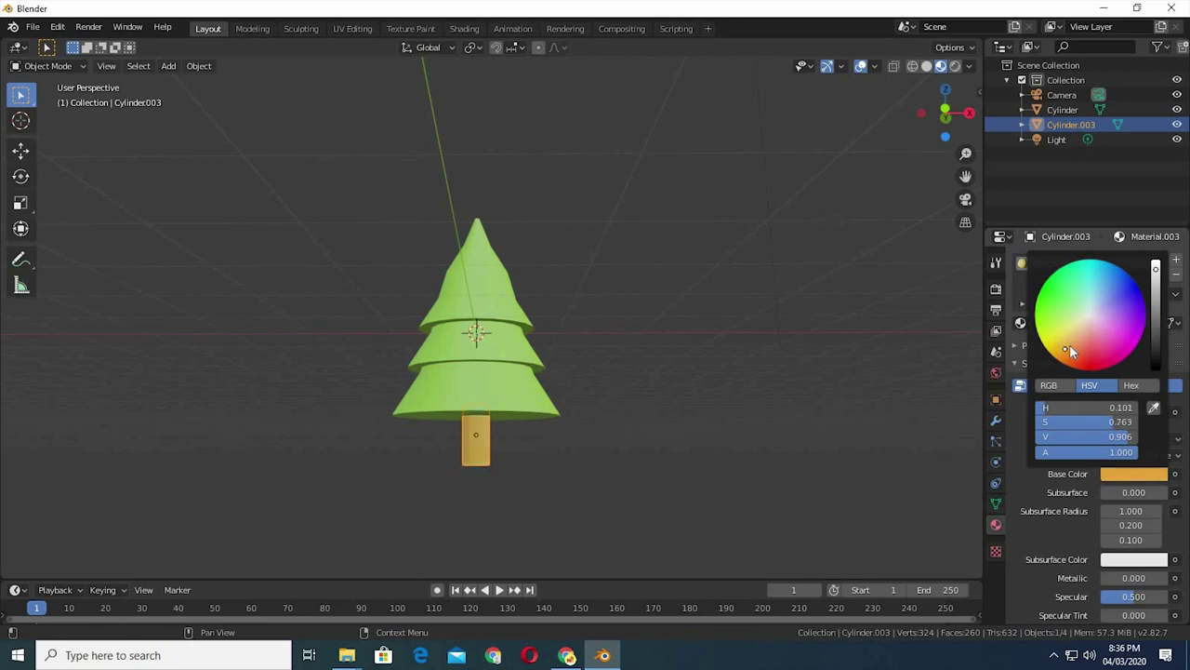
{"action": "left_click", "coordinate": [1156, 294]}
{"action": "left_click_drag", "start_coordinate": [1157, 317], "coordinate": [1158, 325]}
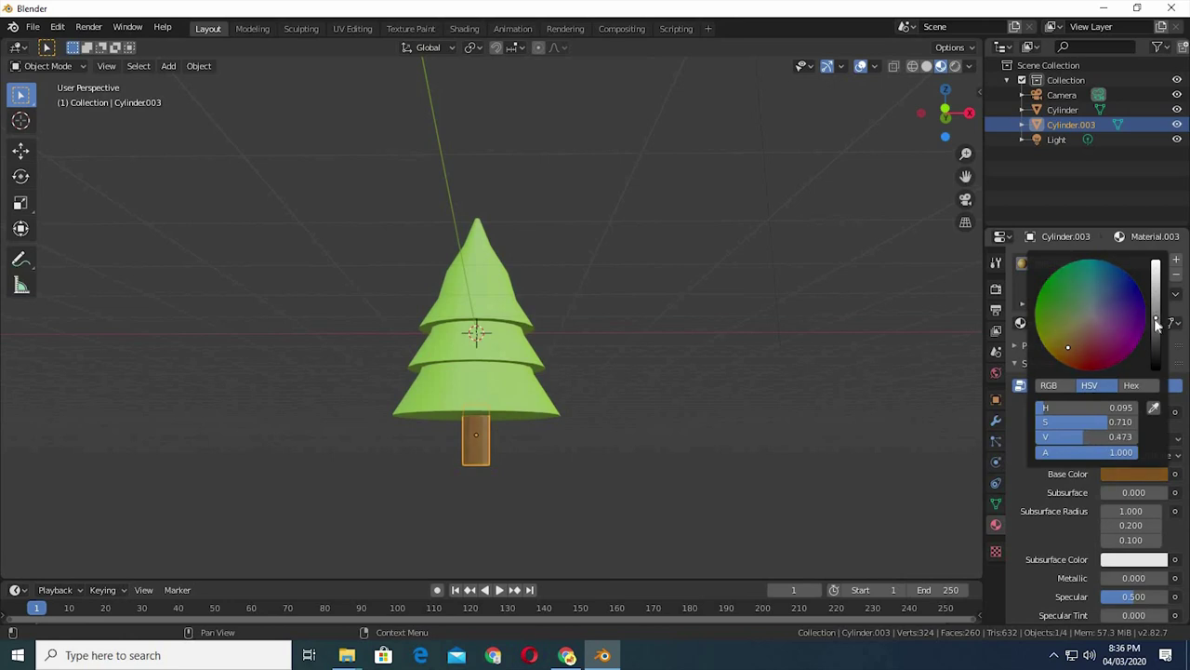
{"action": "left_click", "coordinate": [871, 349]}
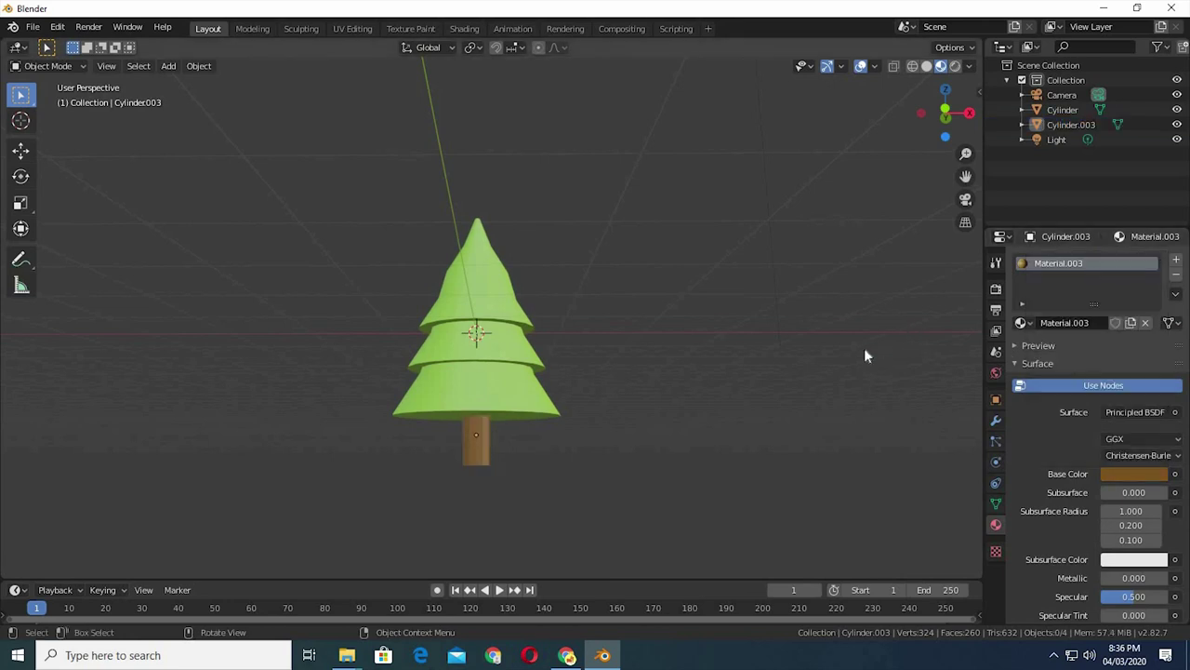
{"action": "key", "text": "KP_5"}
Step: Select the green foliage and brown trunk together, duplicate them, and shift the copy 2.66 m along X
{"action": "key", "text": "KP_1"}
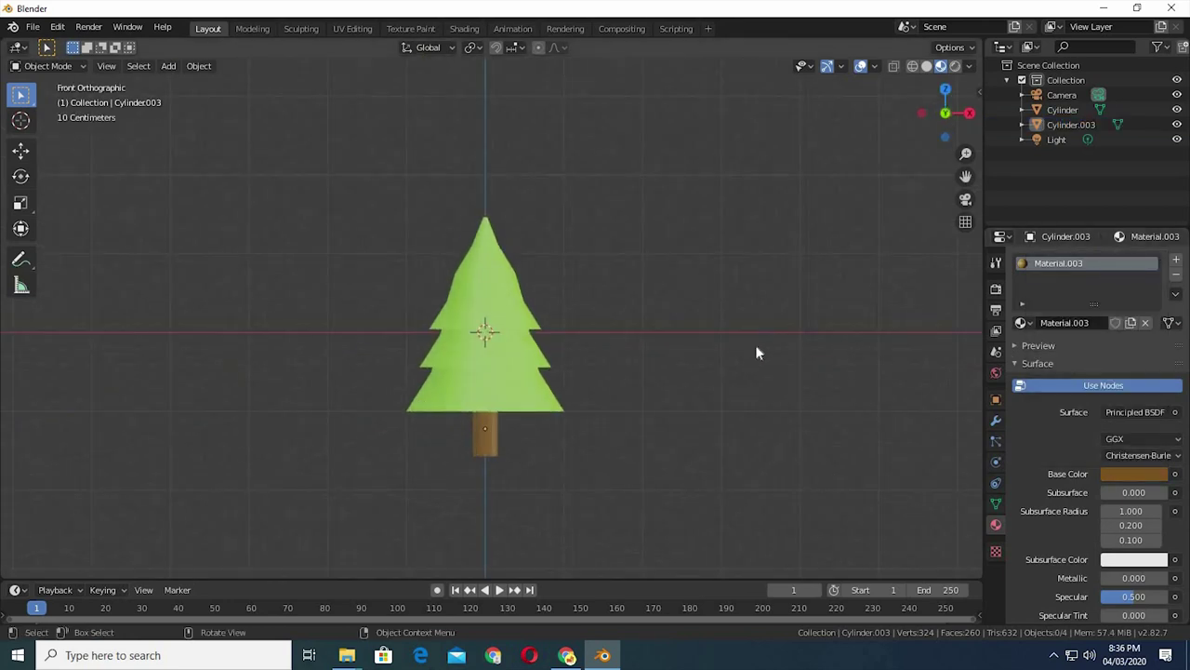
{"action": "left_click", "coordinate": [510, 376]}
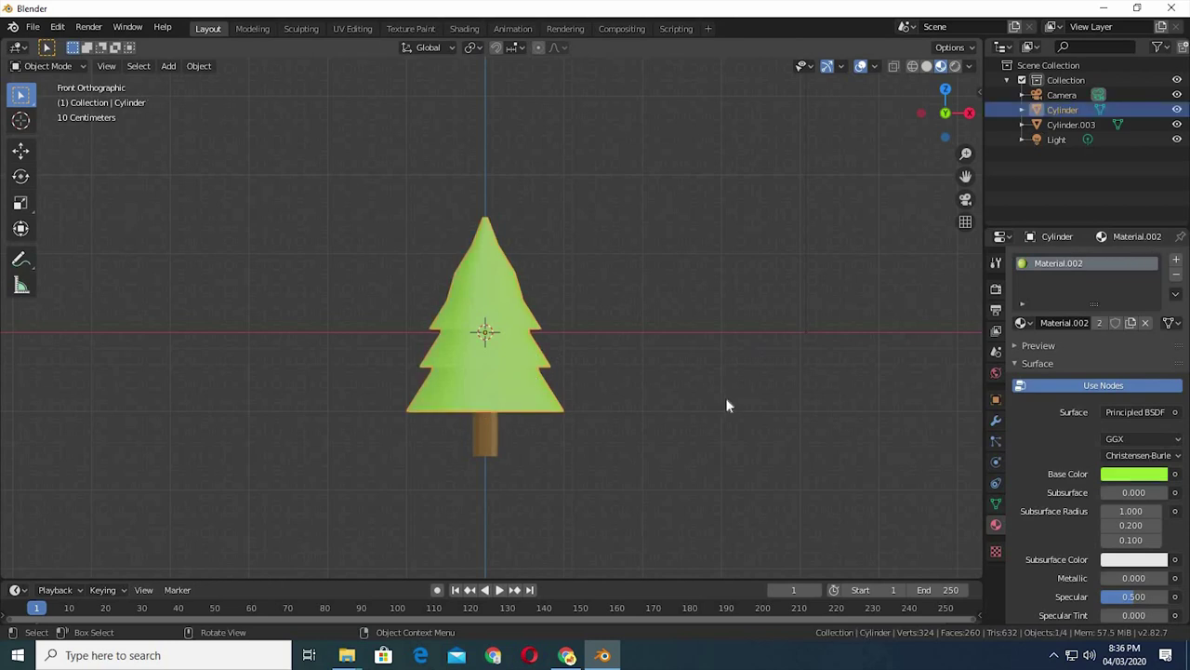
{"action": "key", "text": "shift+d"}
{"action": "key", "text": "x"}
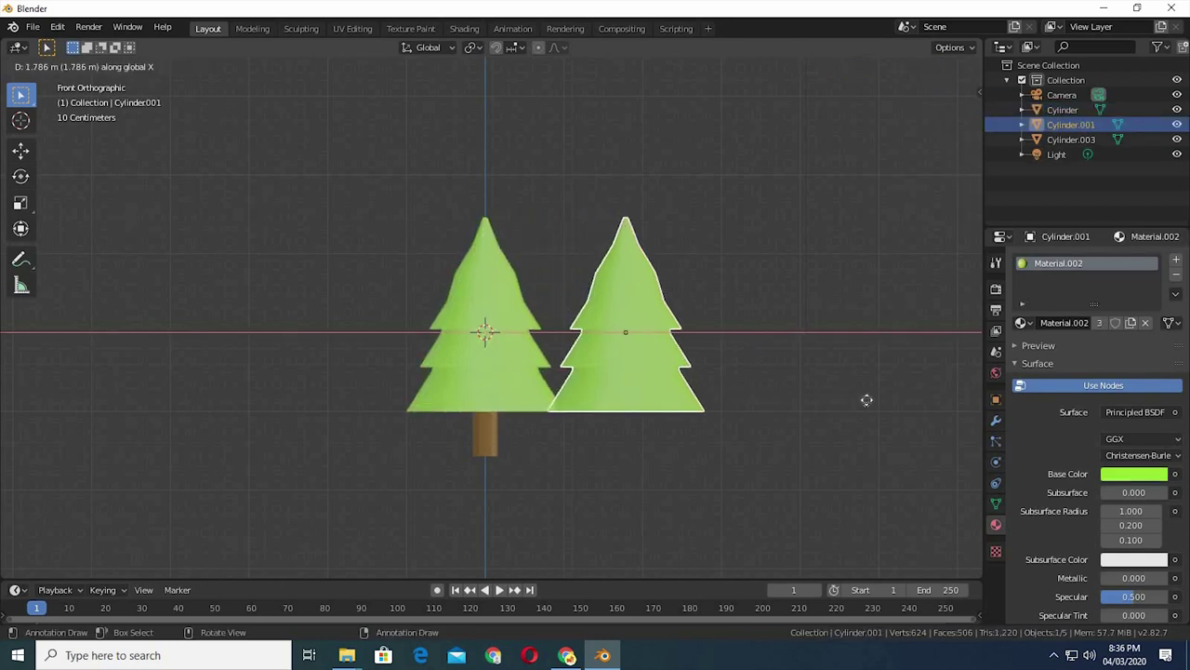
{"action": "key", "text": "Escape"}
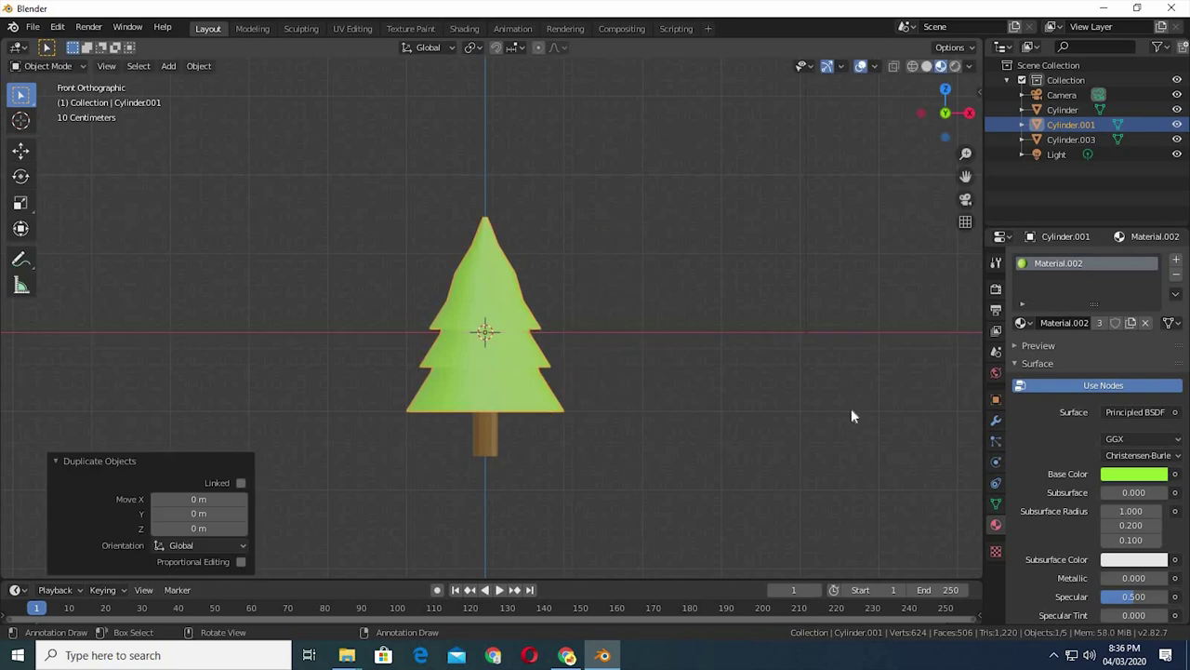
{"action": "key", "text": "ctrl+z"}
{"action": "left_click", "coordinate": [483, 430], "text": "shift"}
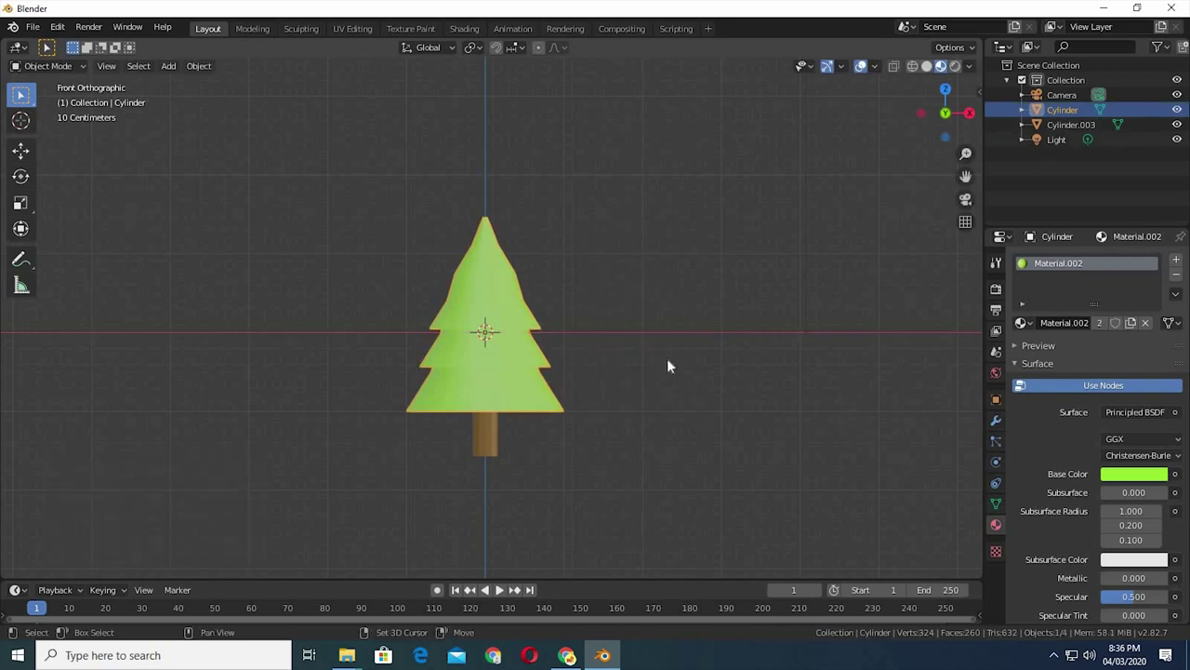
{"action": "key", "text": "shift+d"}
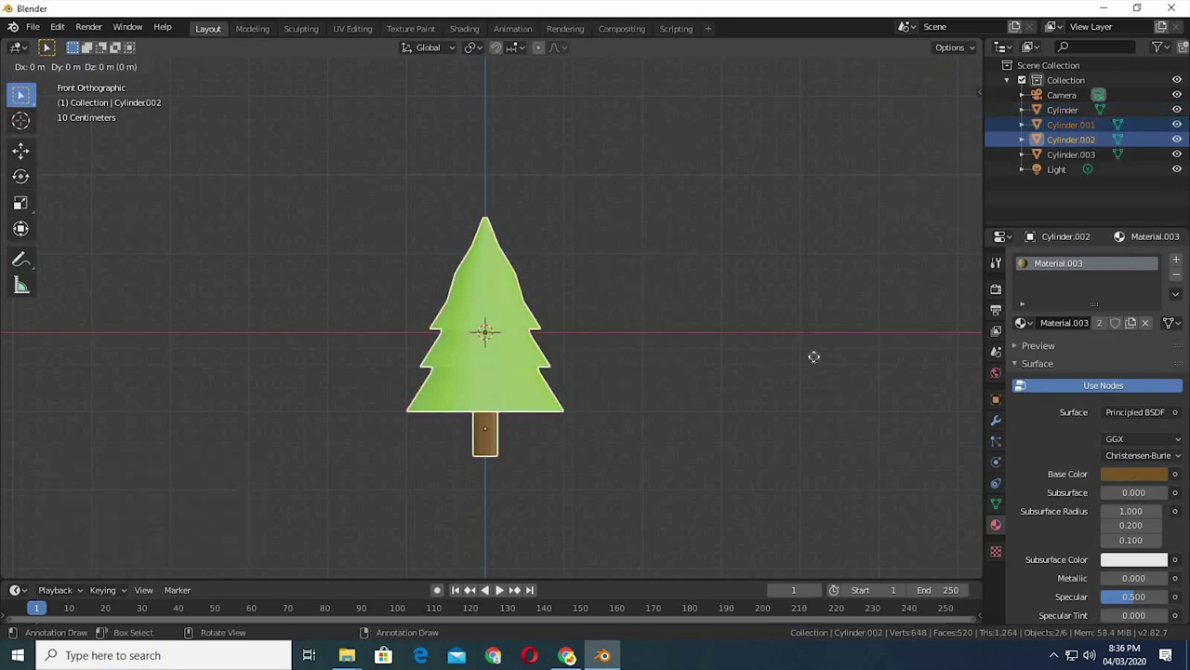
{"action": "key", "text": "x"}
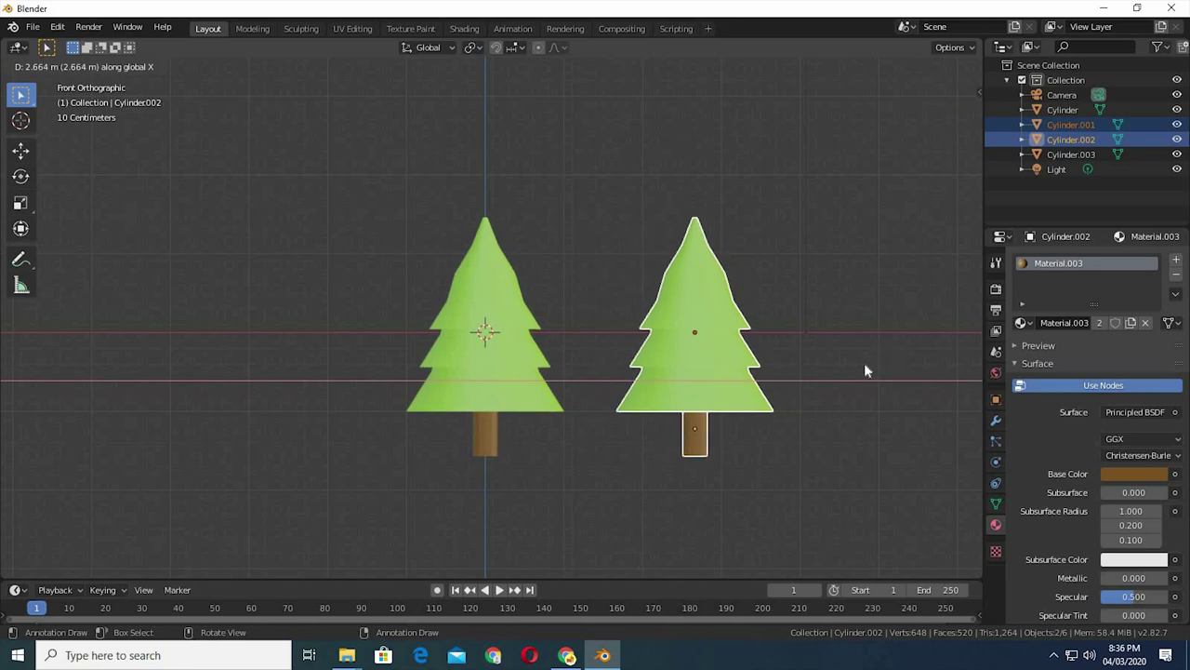
{"action": "left_click", "coordinate": [864, 362]}
{"action": "mouse_move", "coordinate": [864, 362]}
{"action": "middle_mouse_down"}
{"action": "mouse_move", "coordinate": [779, 383]}
{"action": "mouse_move", "coordinate": [786, 356]}
{"action": "middle_mouse_up"}
{"action": "scroll", "coordinate": [781, 372], "scroll_direction": "up", "scroll_amount": 4}
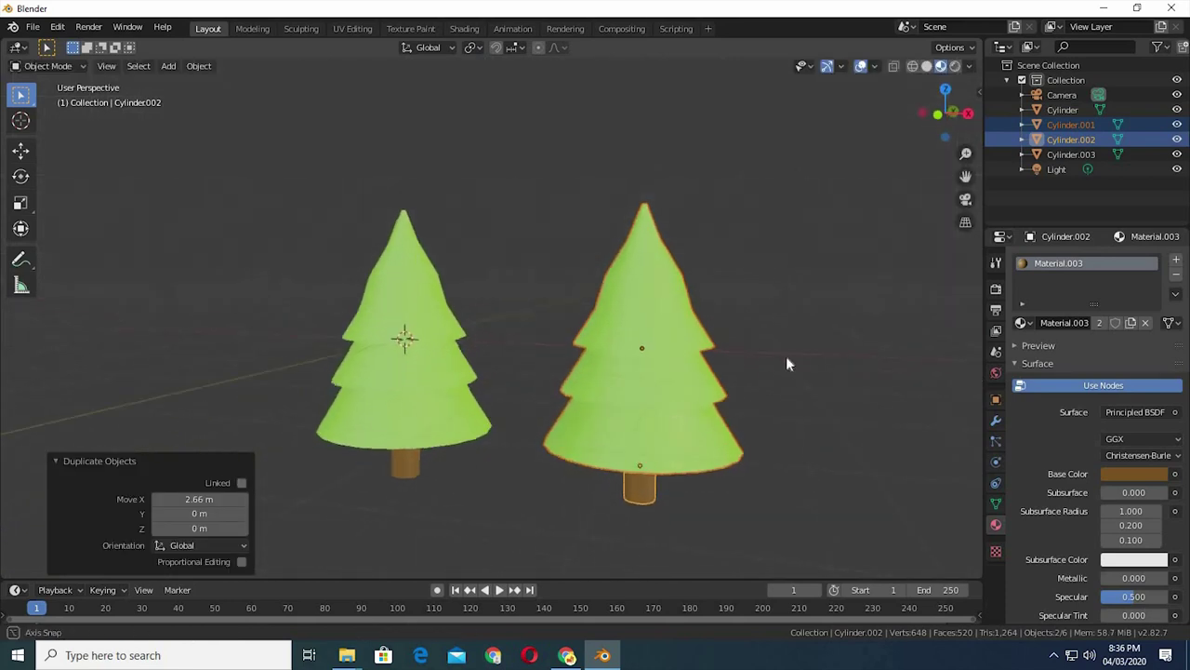
Step: Duplicate the right tree's foliage and raise the copy 0.137 m along Z
{"action": "left_click", "coordinate": [995, 504]}
{"action": "left_click", "coordinate": [364, 408]}
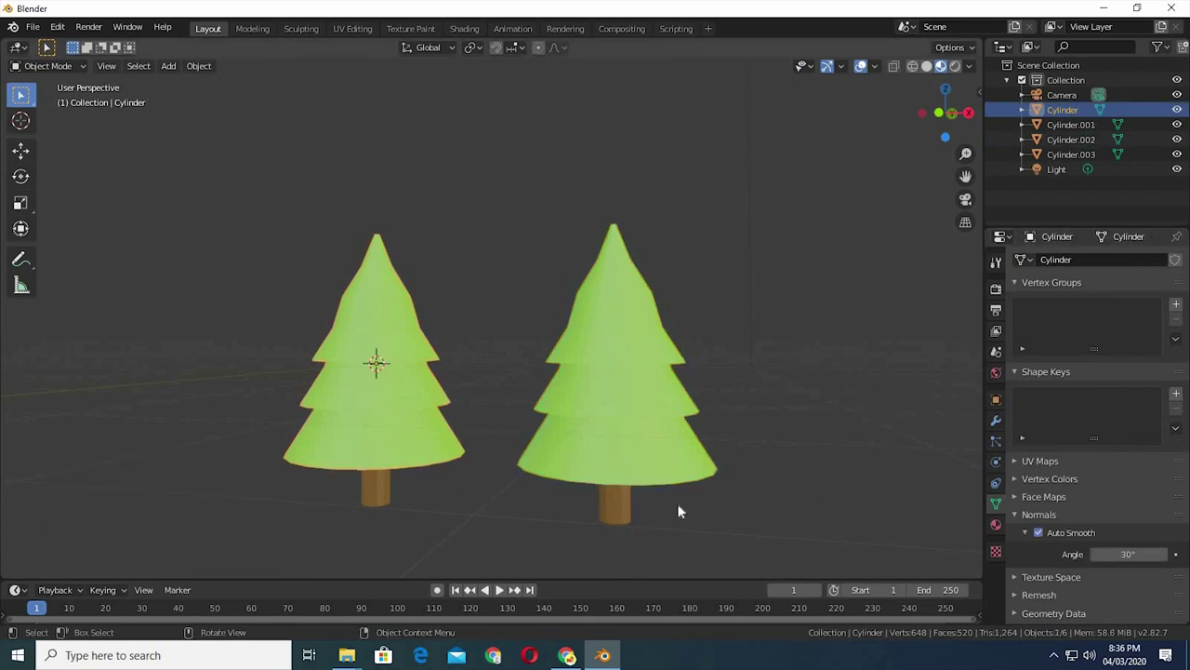
{"action": "left_click", "coordinate": [604, 457]}
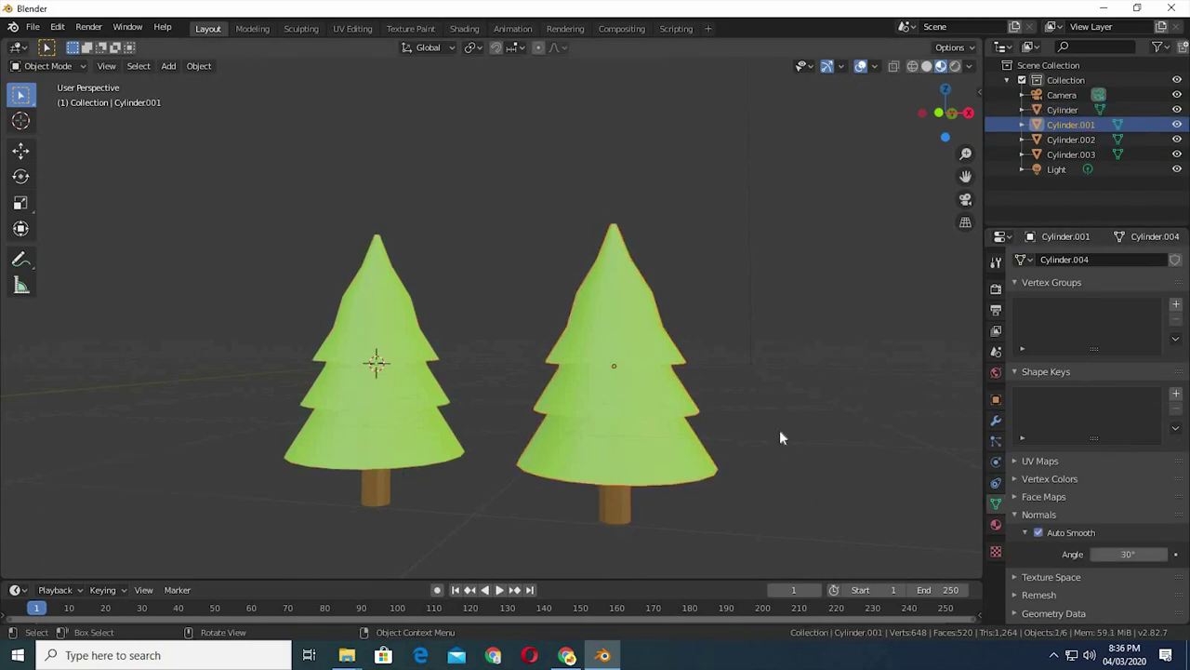
{"action": "middle_click_drag", "start_coordinate": [779, 418], "coordinate": [763, 406]}
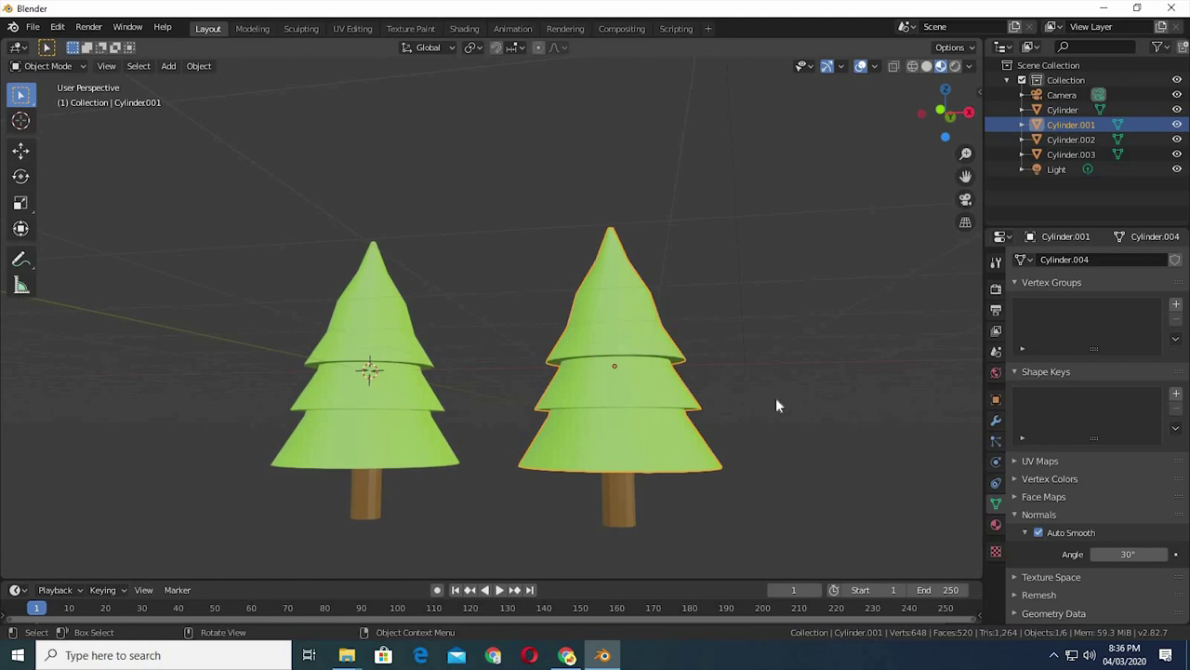
{"action": "key", "text": "shift+d"}
{"action": "key", "text": "z"}
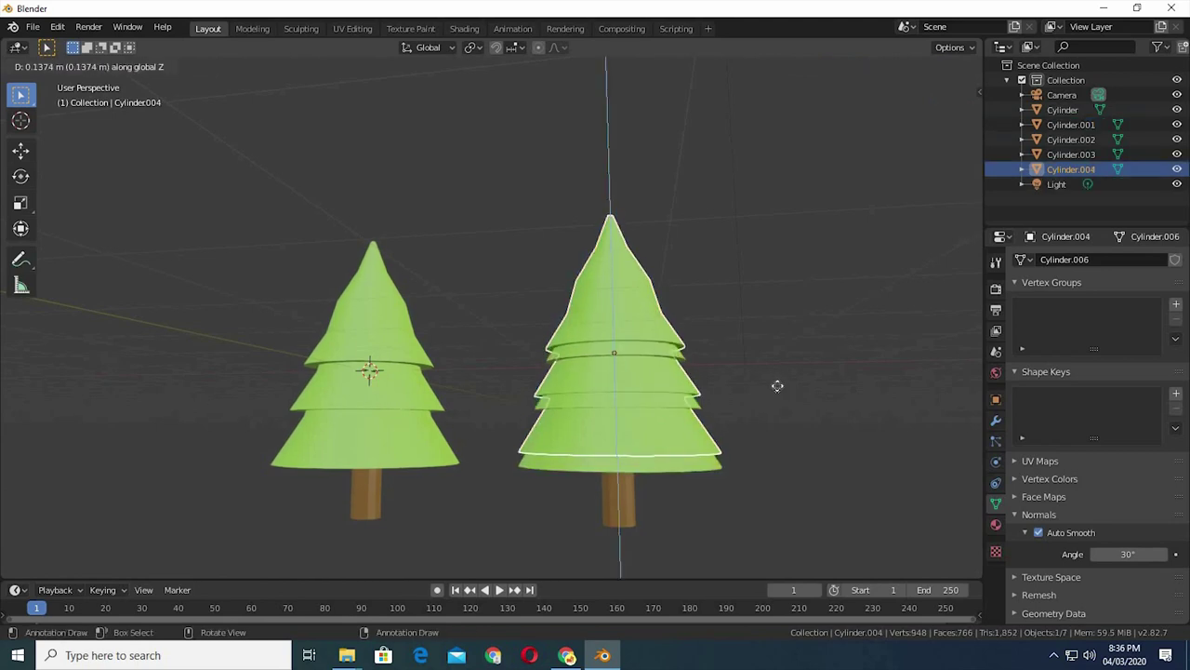
{"action": "left_click", "coordinate": [778, 386]}
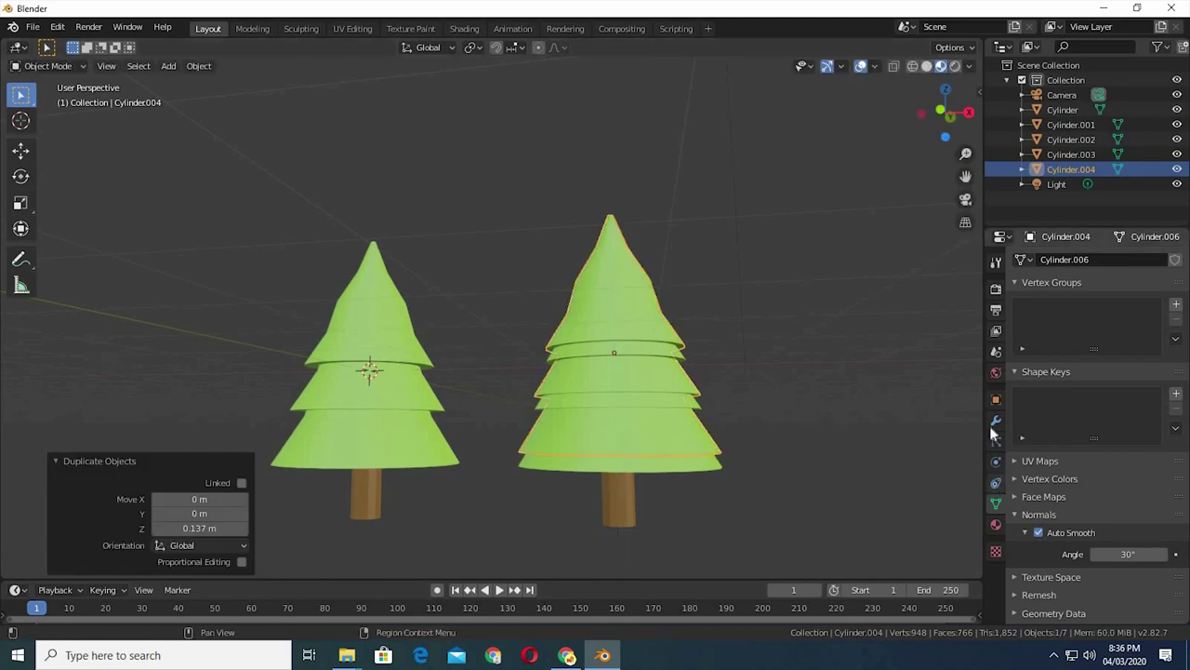
{"action": "left_click", "coordinate": [996, 523]}
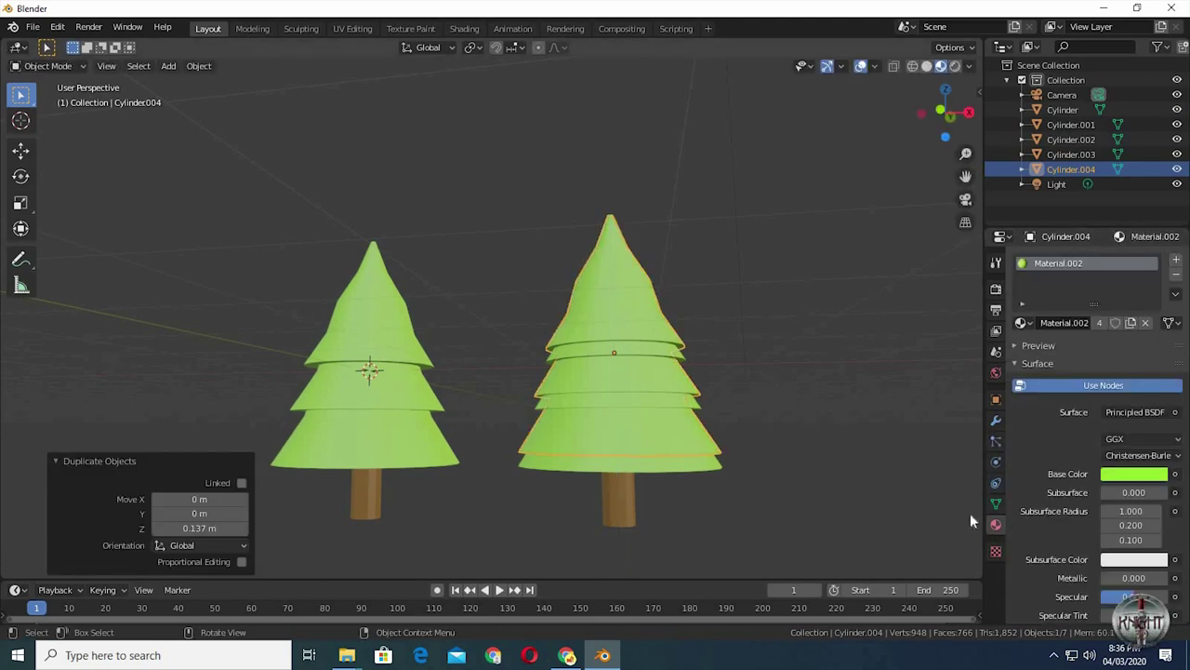
Step: Add a new material slot with a white material on the raised foliage copy, Specular 0.239
{"action": "left_click", "coordinate": [1175, 260]}
{"action": "left_click", "coordinate": [1103, 360]}
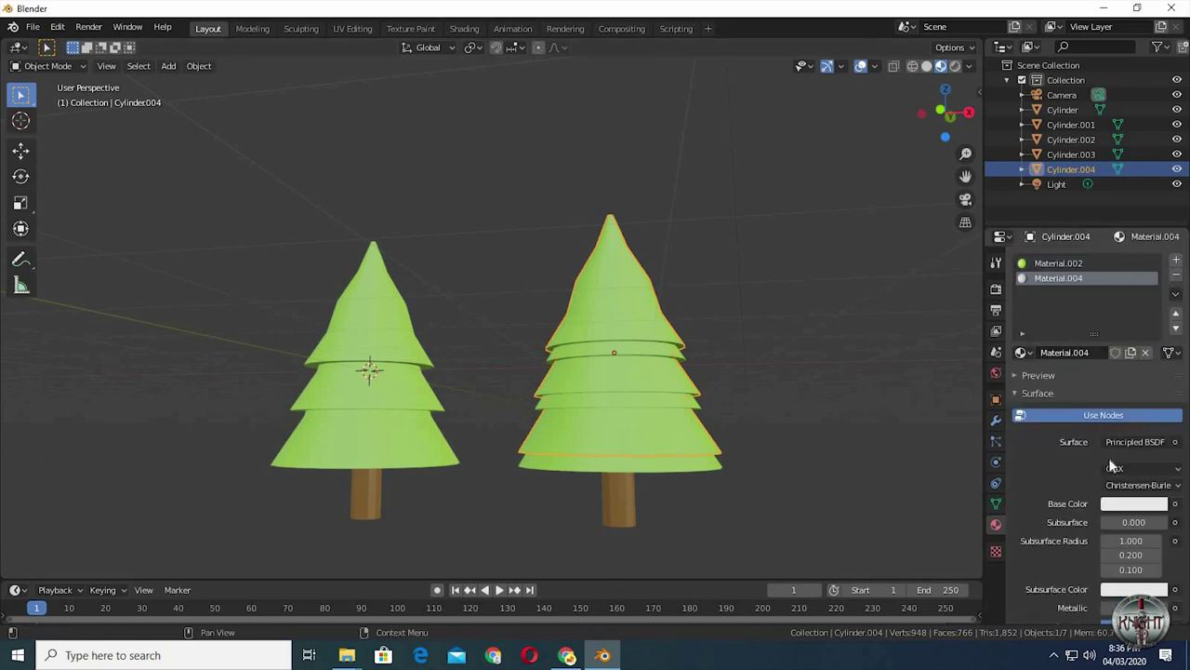
{"action": "left_click", "coordinate": [1121, 507]}
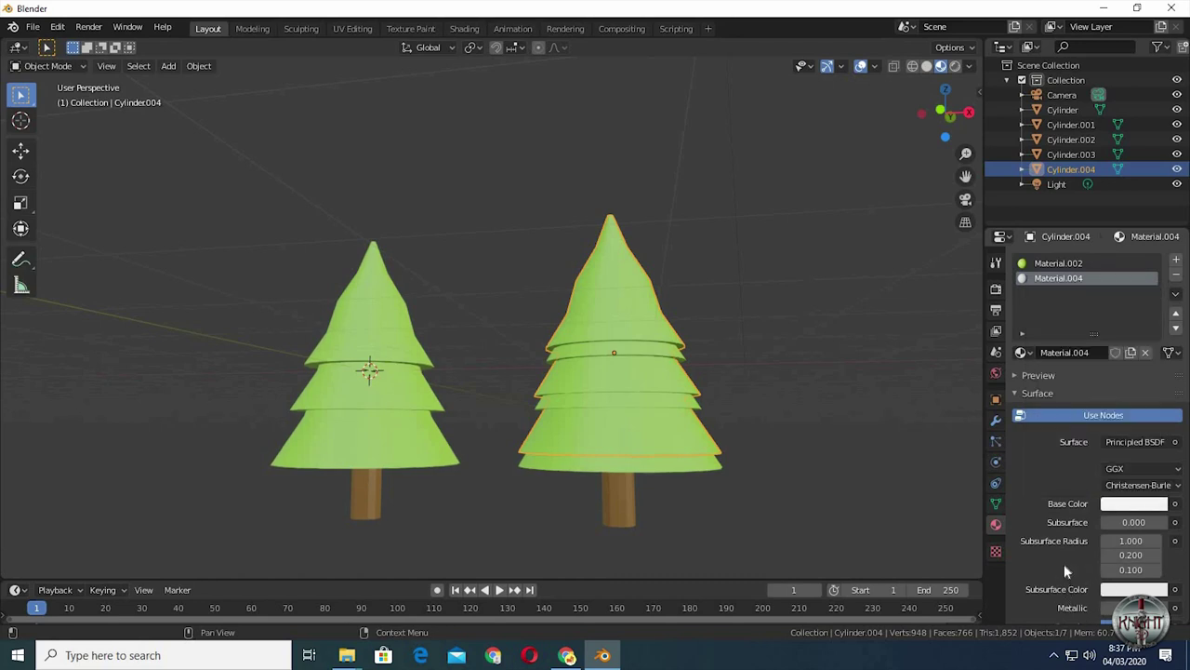
{"action": "scroll", "coordinate": [1097, 566], "scroll_direction": "down", "scroll_amount": 2}
{"action": "left_click_drag", "start_coordinate": [1125, 566], "coordinate": [1105, 552]}
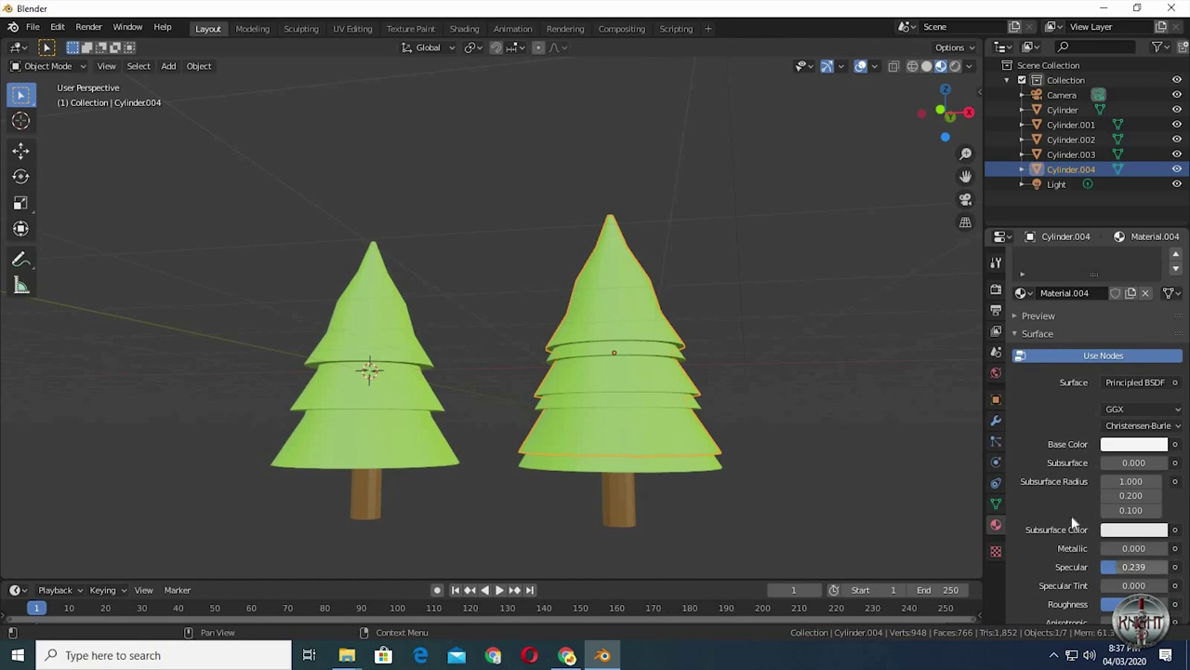
{"action": "scroll", "coordinate": [1071, 516], "scroll_direction": "up", "scroll_amount": 2}
Step: Assign the white material to the entire foliage copy mesh in Edit Mode, then return to Object Mode
{"action": "key", "text": "Tab"}
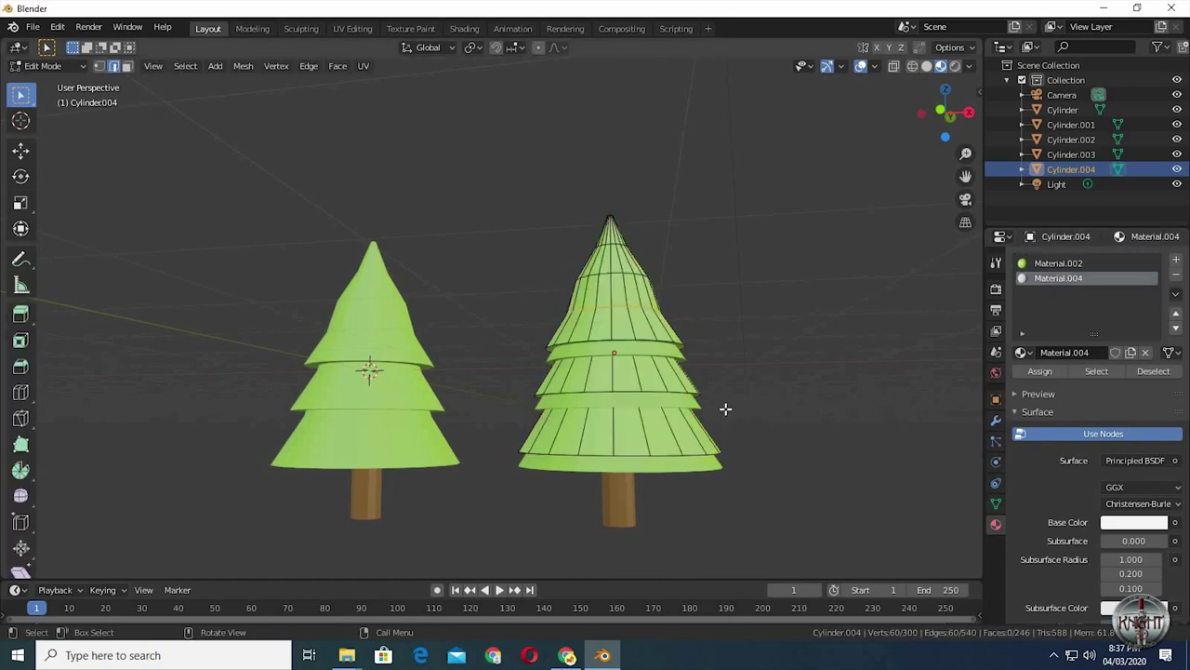
{"action": "key", "text": "a"}
{"action": "left_click", "coordinate": [1033, 372]}
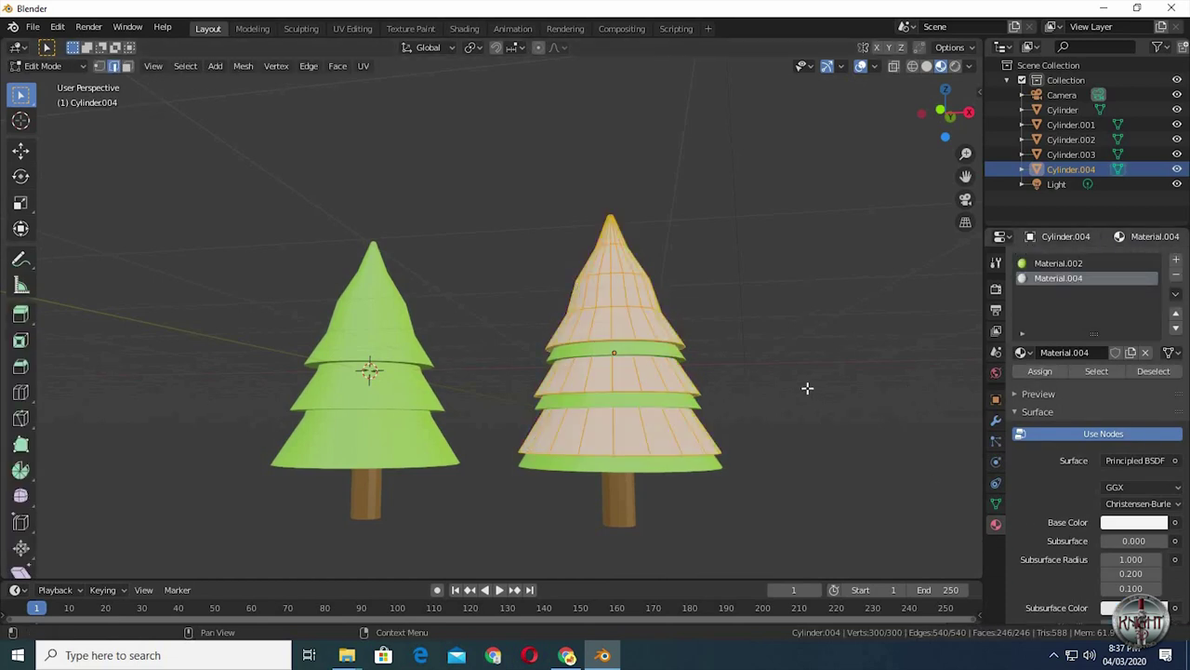
{"action": "key", "text": "Tab"}
{"action": "scroll", "coordinate": [786, 413], "scroll_direction": "down", "scroll_amount": 2}
{"action": "mouse_move", "coordinate": [795, 429]}
{"action": "middle_mouse_down"}
{"action": "mouse_move", "coordinate": [765, 394]}
{"action": "mouse_move", "coordinate": [837, 379]}
{"action": "mouse_move", "coordinate": [831, 363]}
{"action": "mouse_move", "coordinate": [659, 369]}
{"action": "mouse_move", "coordinate": [848, 369]}
{"action": "mouse_move", "coordinate": [826, 364]}
{"action": "middle_mouse_up"}
{"action": "left_click", "coordinate": [757, 420]}
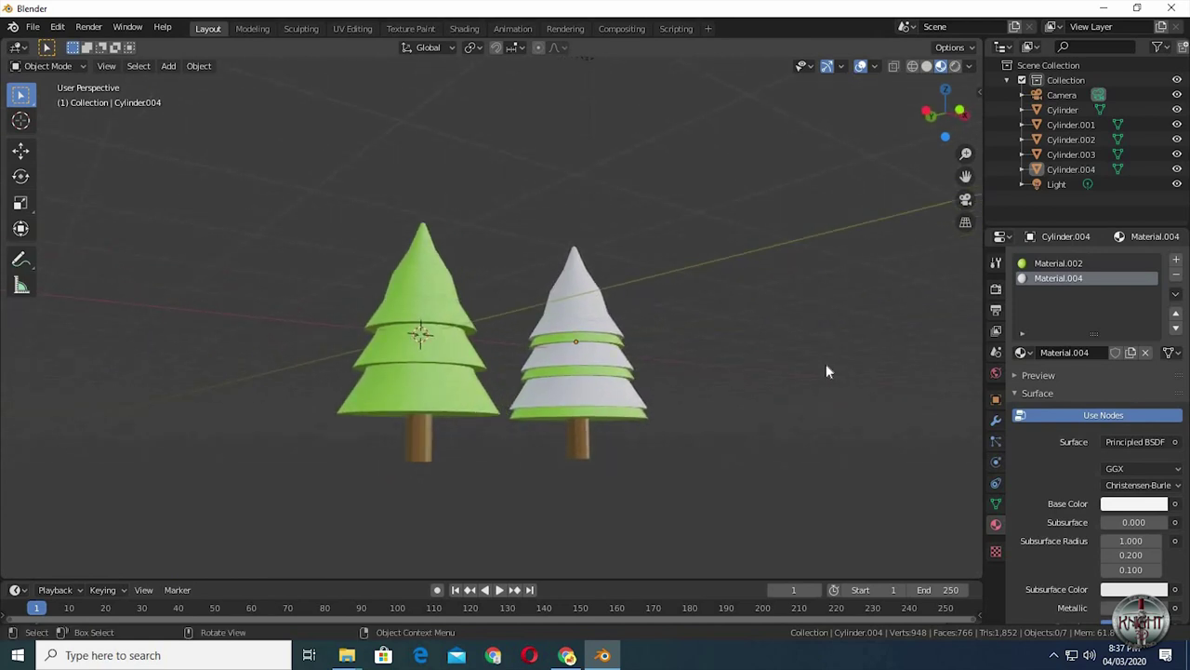